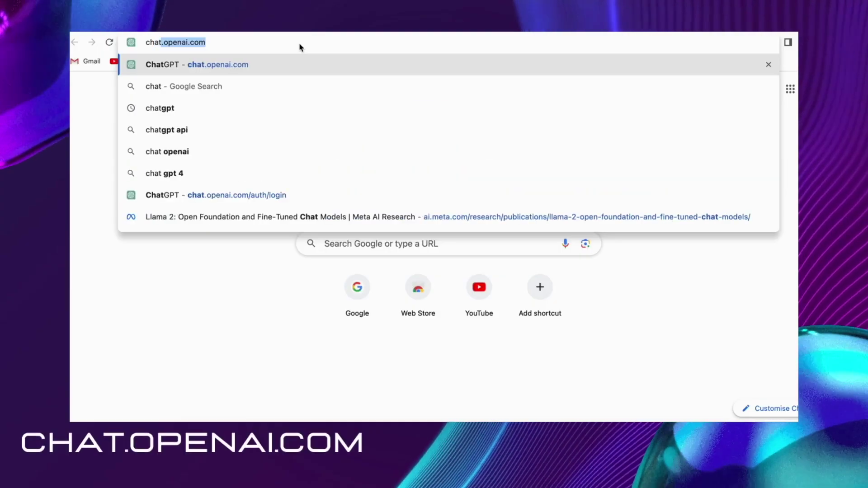
# - Log in to ChatGPT at chat.openai.com and send the opening message "Hey"
pyautogui.press('Return')
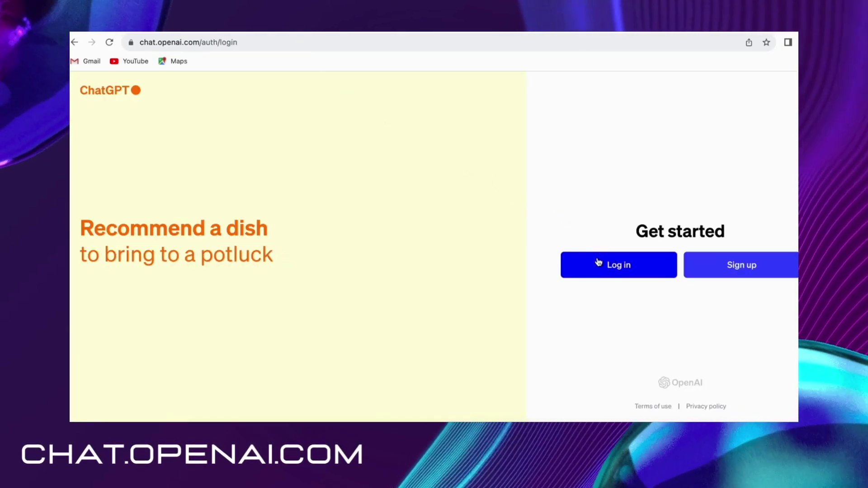
pyautogui.click(577, 264)
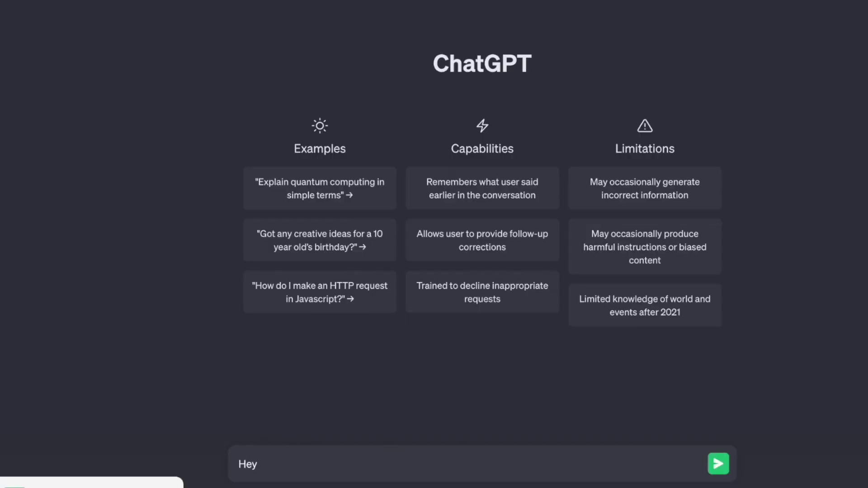
pyautogui.press('Return')
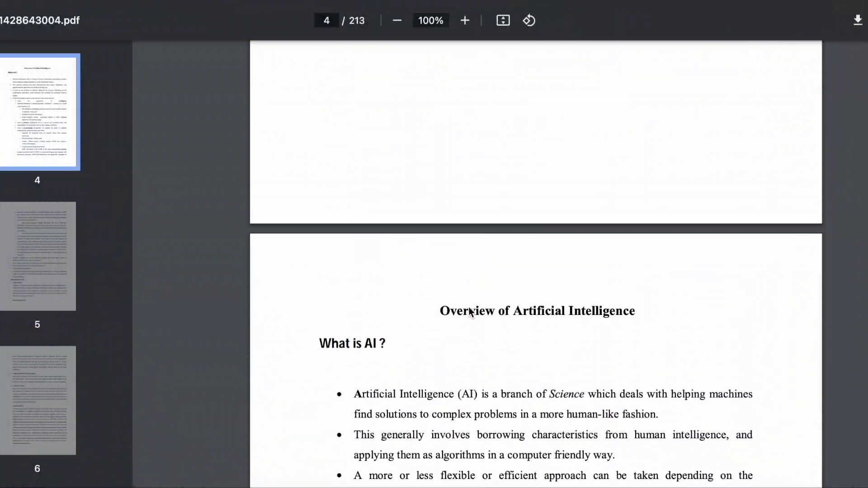
# - Select the PDF text from the heading "Overview of Artificial Intelligence" on page 4 through the Machine Translation points on page 8 for copying
pyautogui.scroll(4, 469, 310)
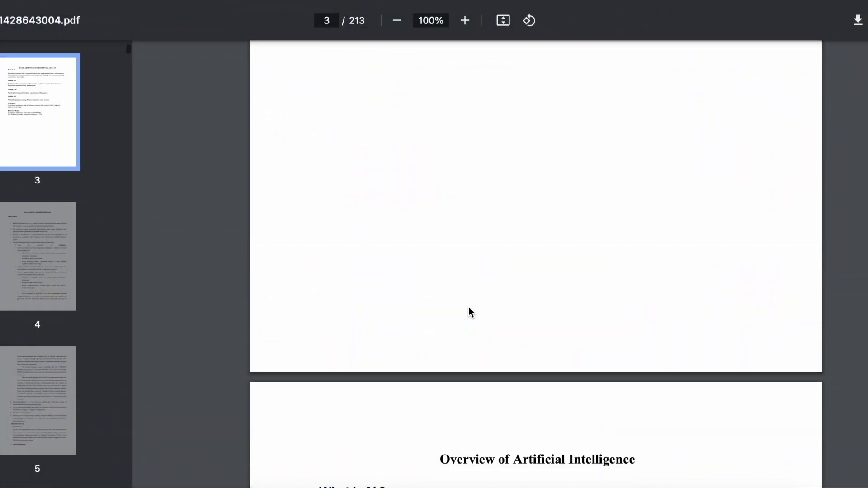
pyautogui.scroll(-7, 469, 311)
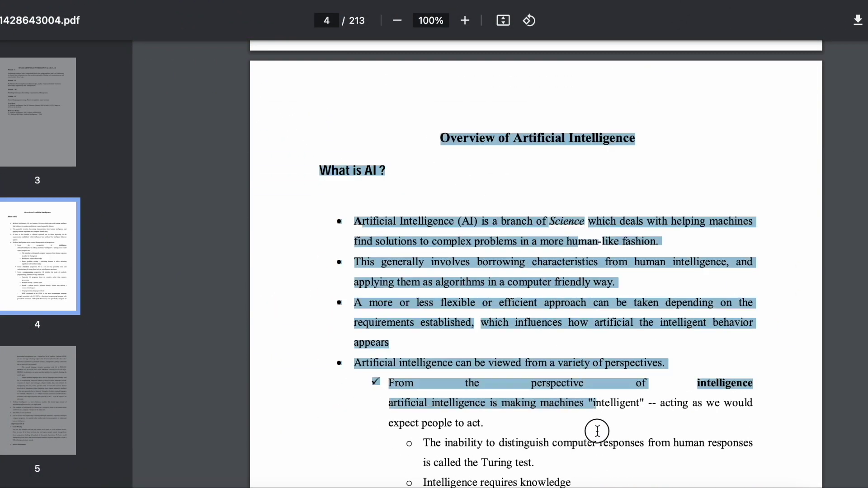
pyautogui.scroll(-20, 597, 427)
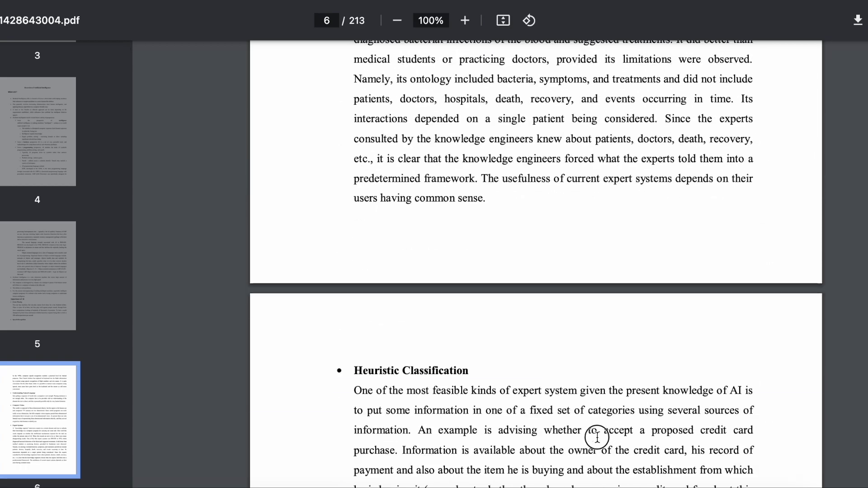
pyautogui.scroll(-20, 597, 437)
pyautogui.moveTo(618, 304); pyautogui.dragTo(664, 260)
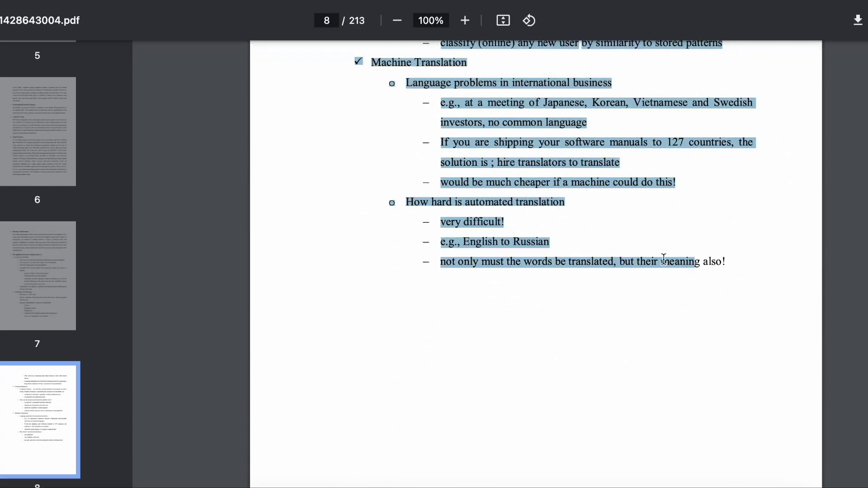
pyautogui.scroll(6, 626, 265)
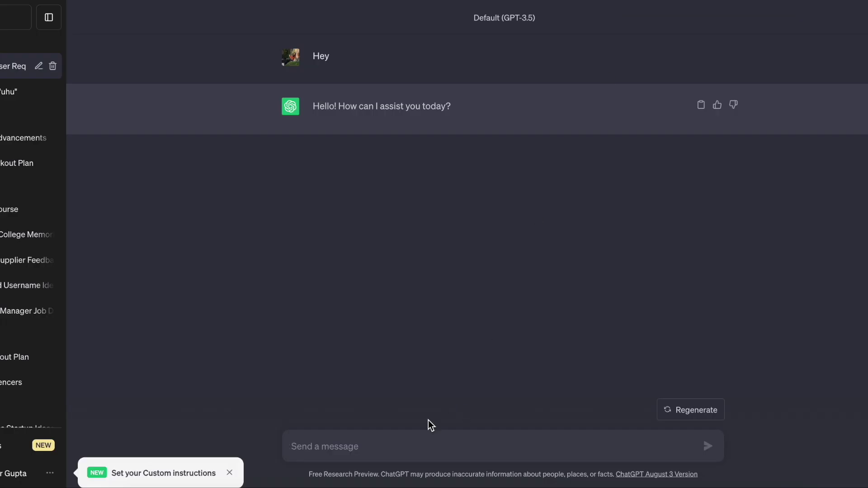
# - In ChatGPT, send "Please summarise this for me:" followed by the copied PDF text on a new line, and read through the reply
pyautogui.write('Pl')
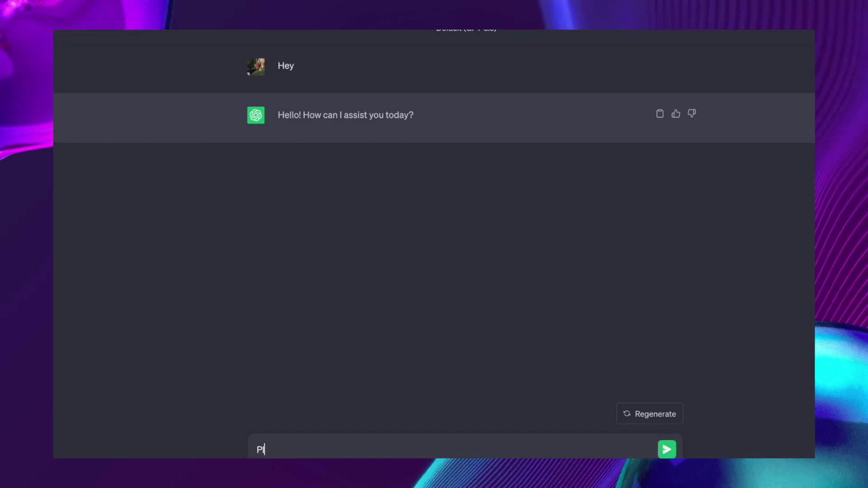
pyautogui.write('ease summarise this')
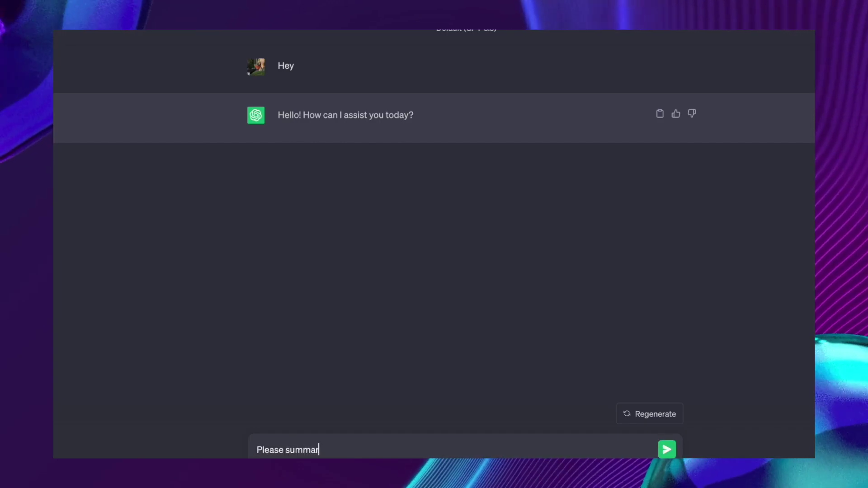
pyautogui.write(' for me:')
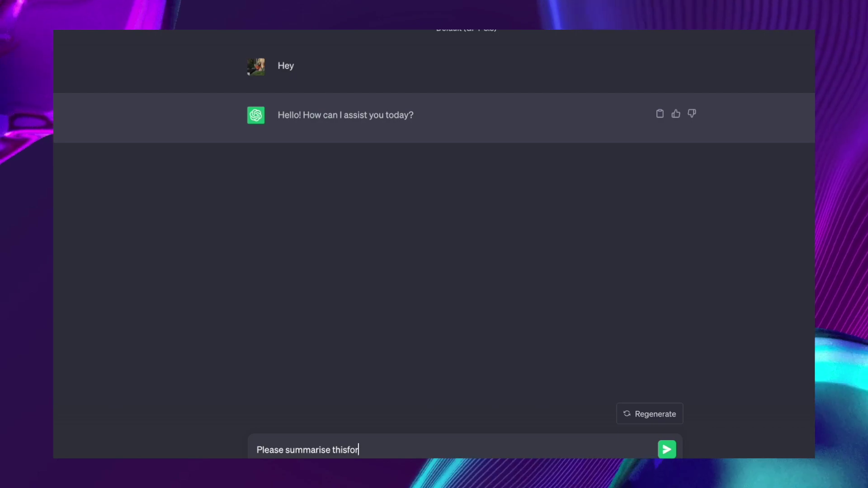
pyautogui.hotkey('shift', 'Return')
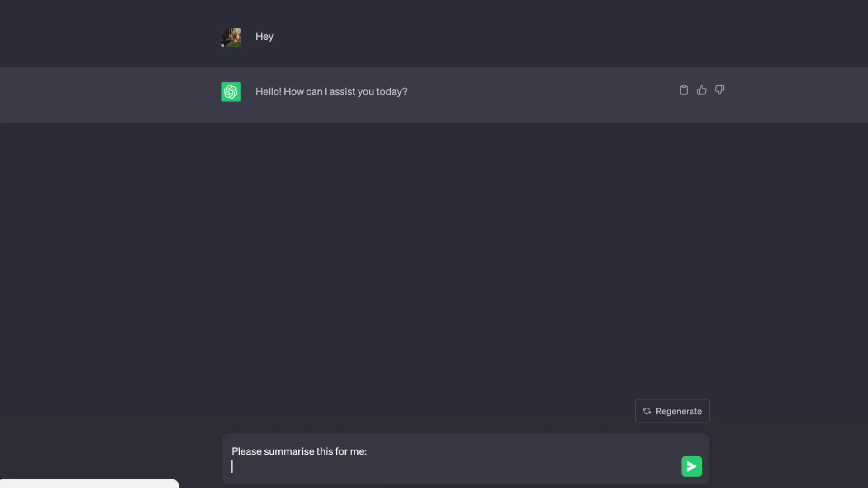
pyautogui.hotkey('ctrl', 'v')
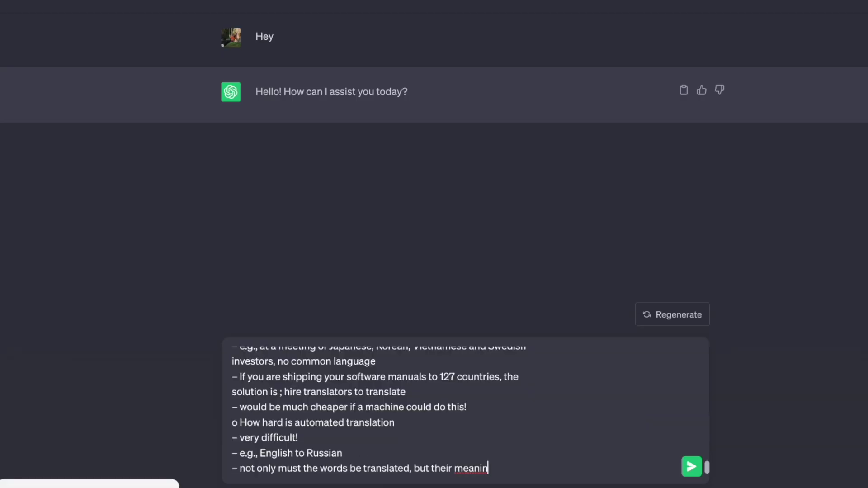
pyautogui.press('Return')
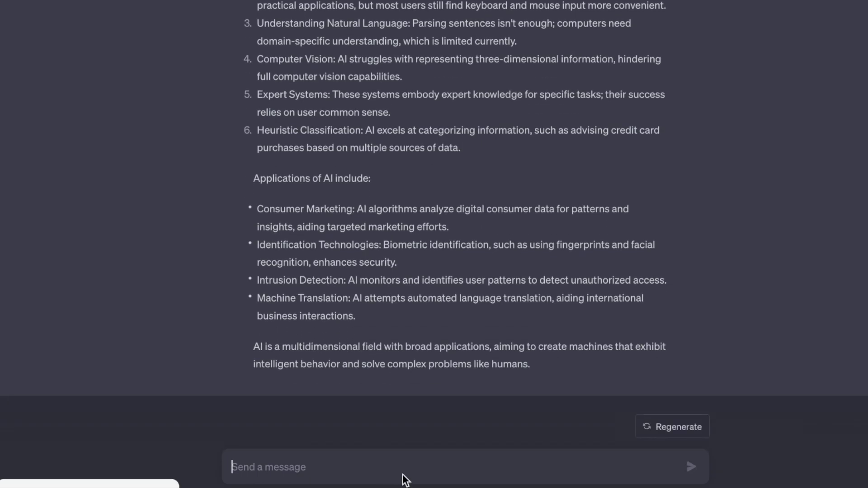
pyautogui.scroll(10, 478, 380)
pyautogui.scroll(-10, 460, 347)
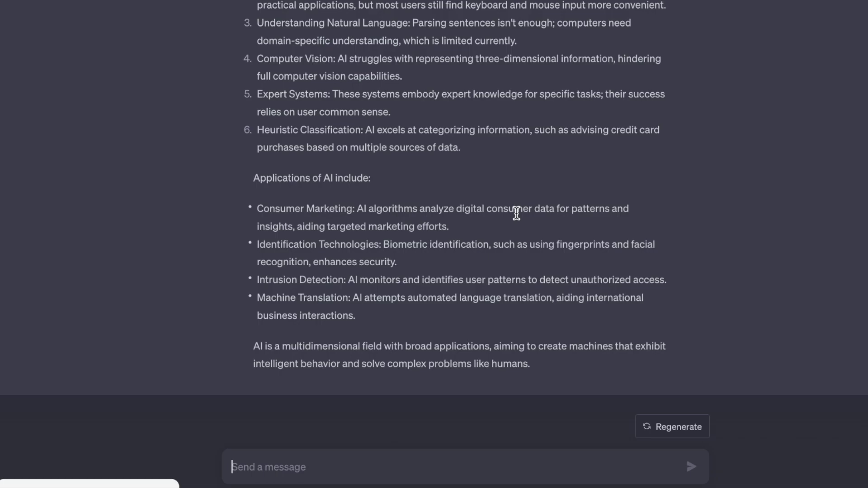
pyautogui.scroll(10, 516, 212)
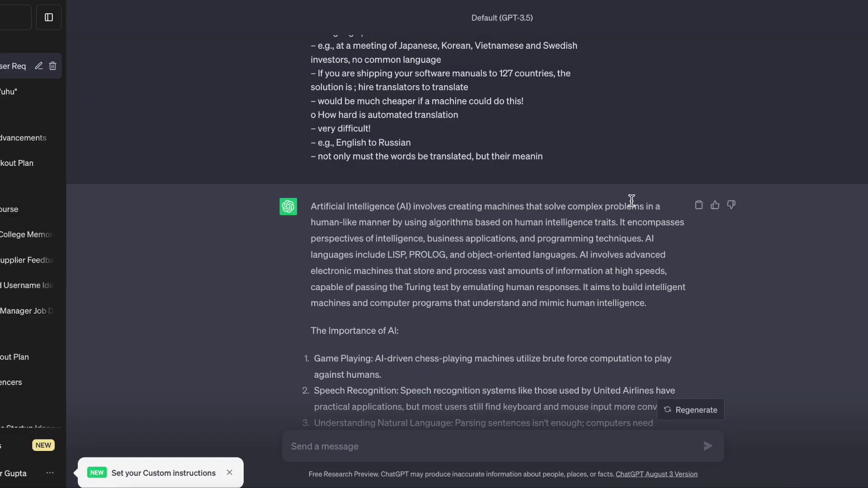
pyautogui.scroll(-8, 631, 200)
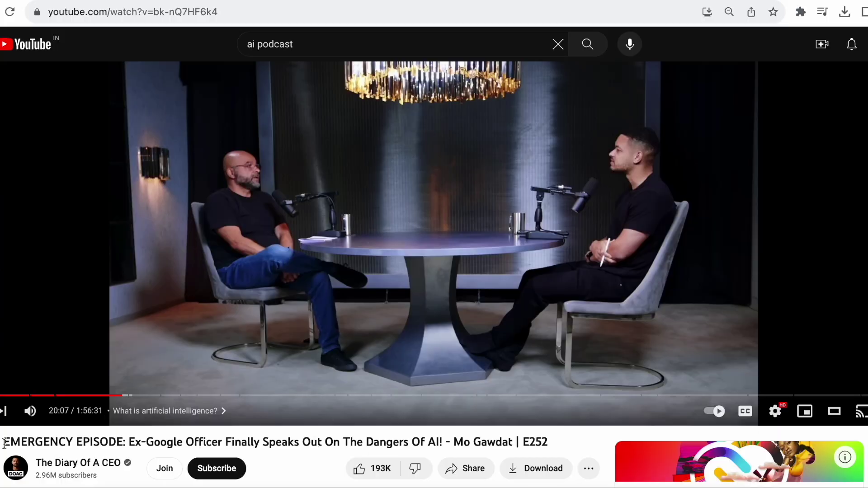
# - On the YouTube podcast page, copy the description's introduction line and all chapter timestamps from 0:00 to 01:50:34
pyautogui.scroll(-9, 9, 111)
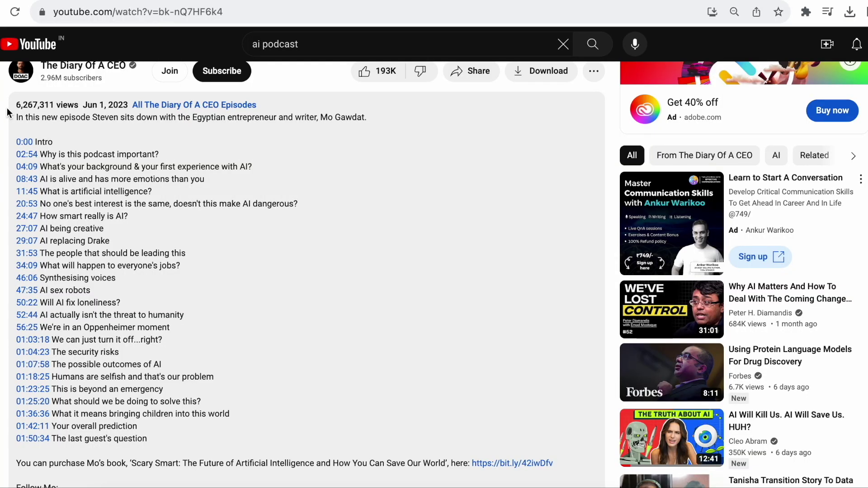
pyautogui.moveTo(15, 116); pyautogui.dragTo(270, 440)
pyautogui.scroll(3, 283, 309)
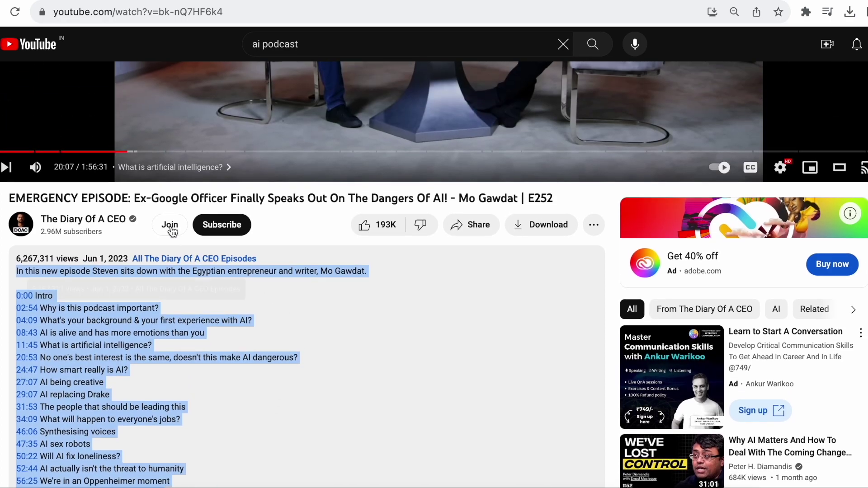
pyautogui.scroll(5, 218, 276)
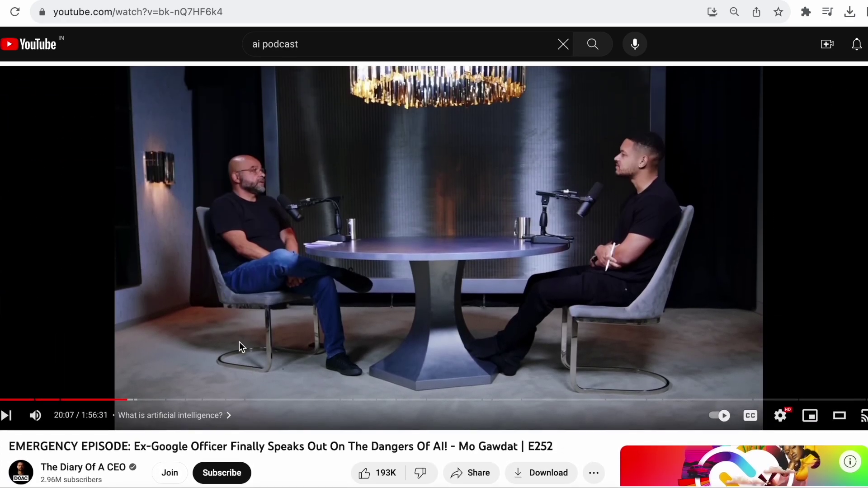
pyautogui.scroll(-1, 320, 422)
pyautogui.scroll(-10, 322, 444)
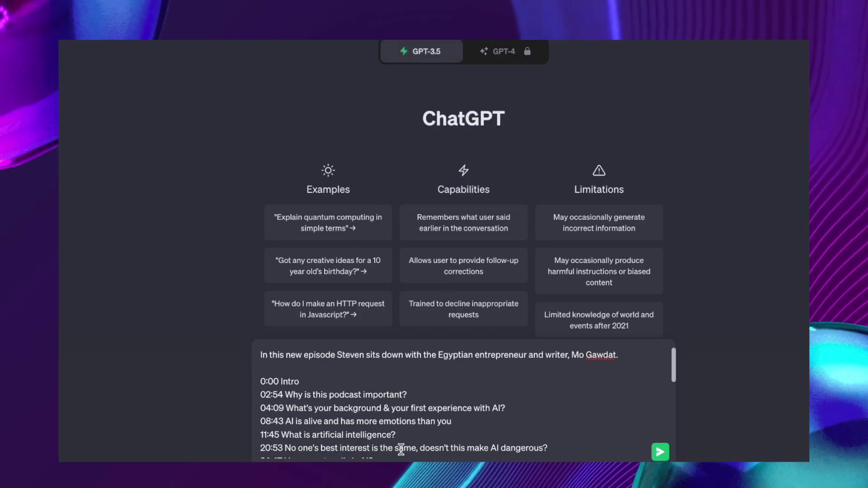
# - Below the pasted timestamps in ChatGPT, add "According to the timestamps privided for a video, can you pls summarise it for me here" and send it
pyautogui.scroll(-5, 425, 398)
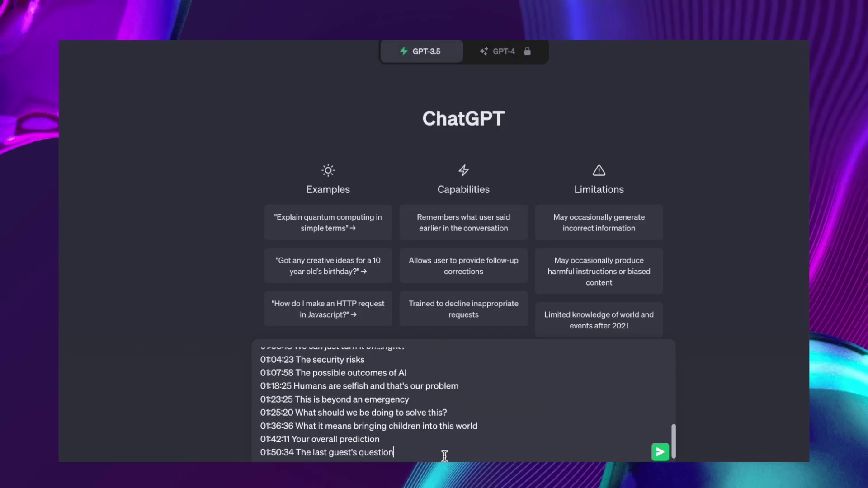
pyautogui.hotkey('shift', 'Return')
pyautogui.write('According ')
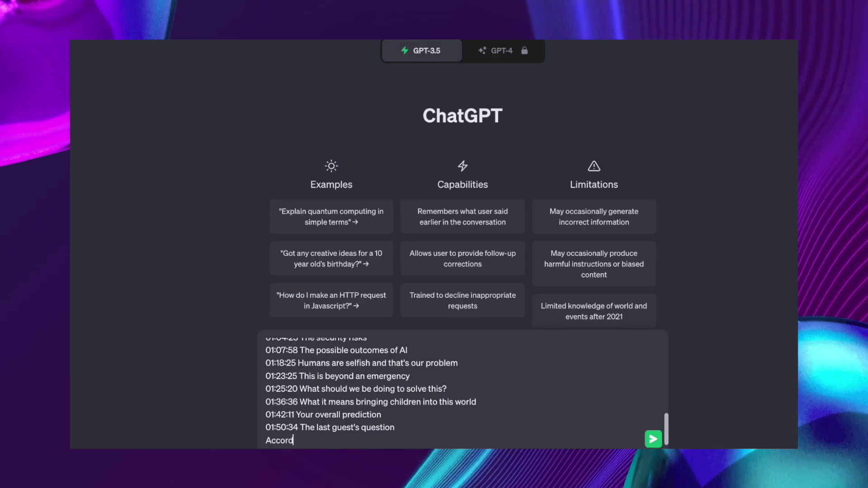
pyautogui.write('to the timestamps')
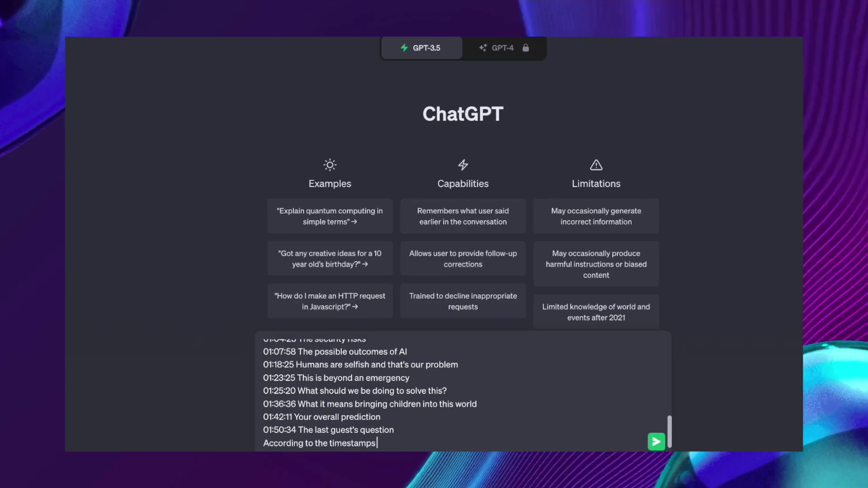
pyautogui.write(' privided for a')
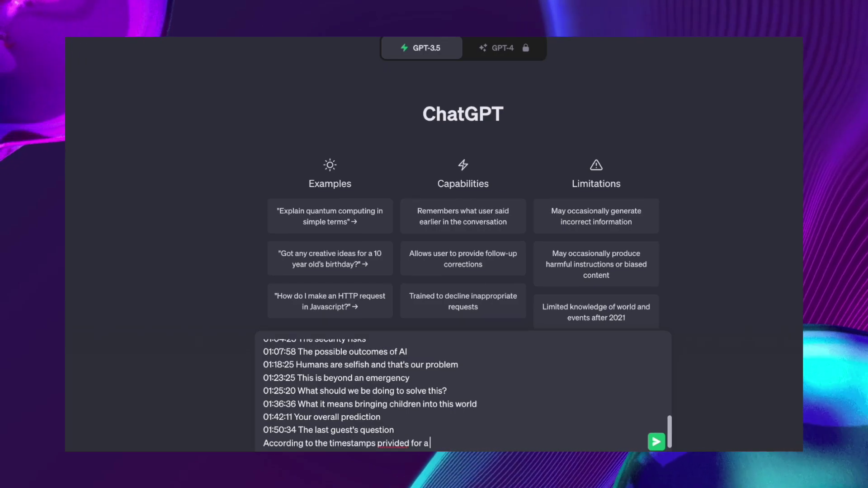
pyautogui.write(' video, can you pls summari')
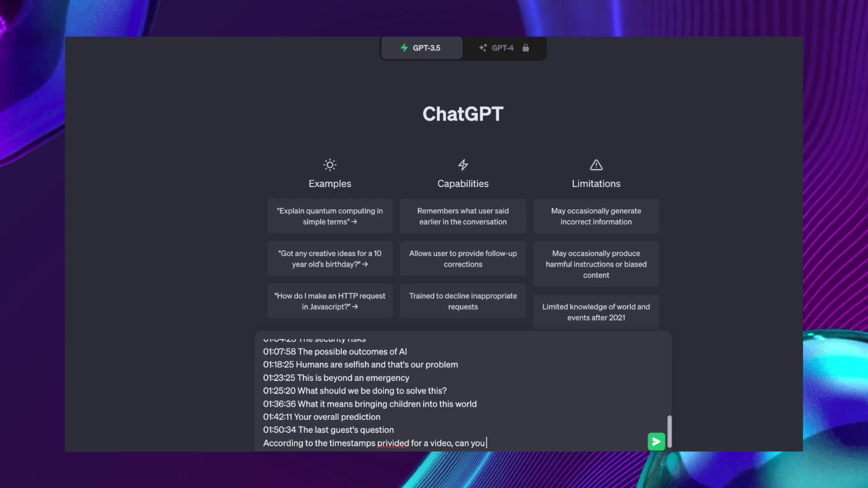
pyautogui.write('se it for me here')
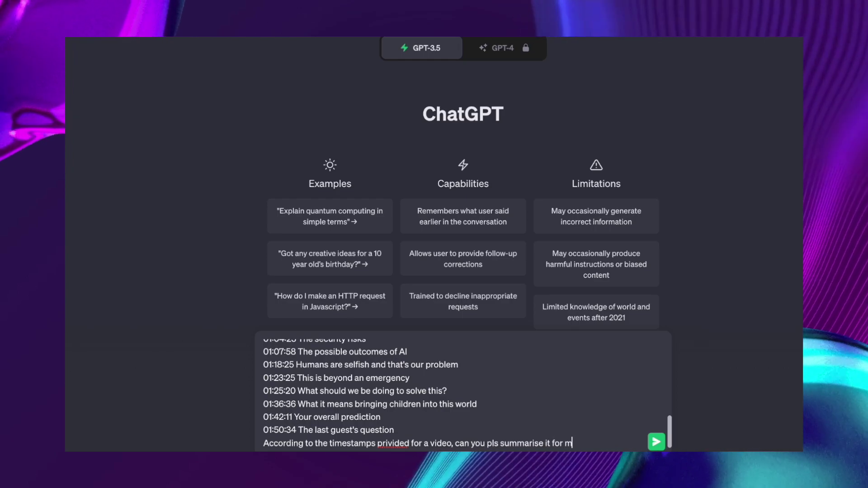
pyautogui.press('Return')
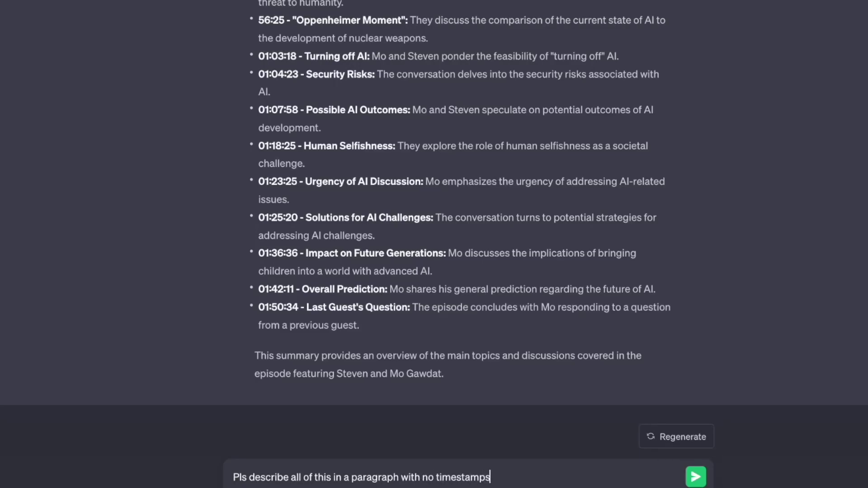
# - Send the follow-up request "Pls describe all of this in a paragraph with no timestamps"
pyautogui.press('Return')
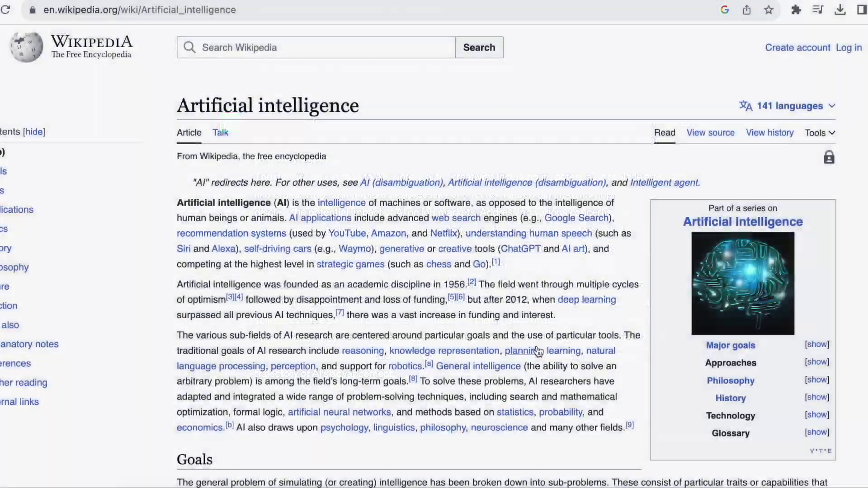
# - Skim the Wikipedia article "Artificial intelligence" and copy its web address
pyautogui.scroll(-15, 536, 346)
pyautogui.scroll(-15, 537, 346)
pyautogui.scroll(20, 547, 239)
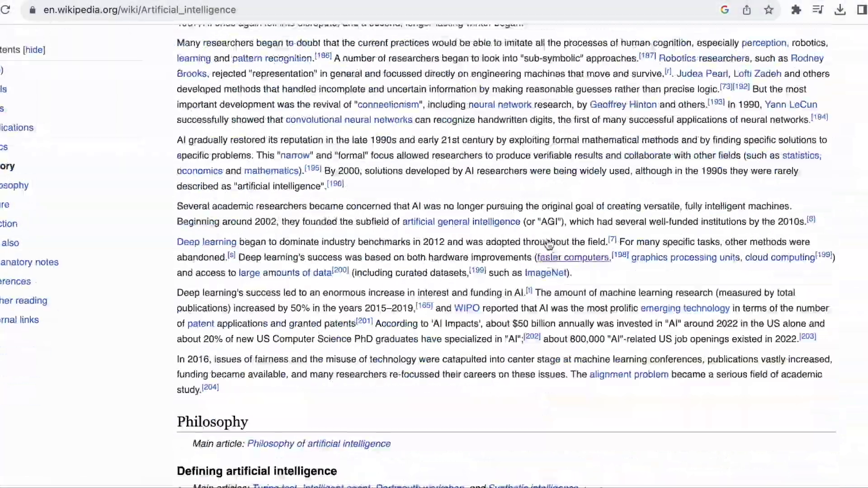
pyautogui.scroll(6, 547, 239)
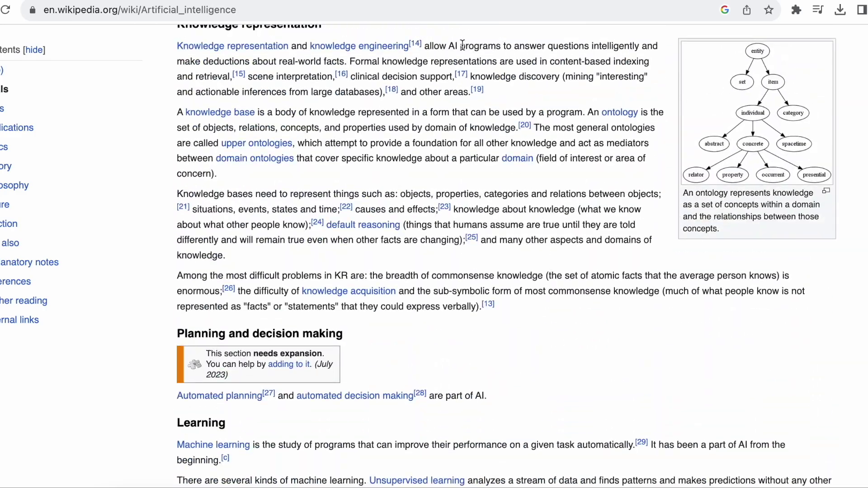
pyautogui.click(392, 13)
pyautogui.hotkey('ctrl', 'c')
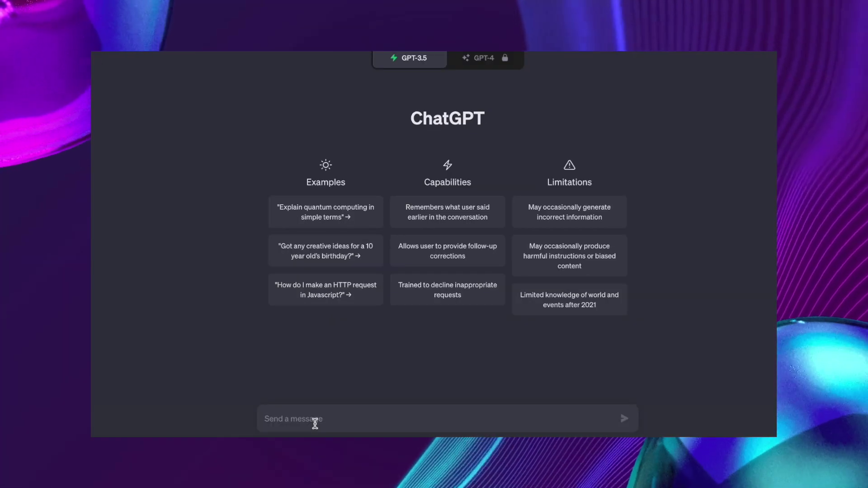
# - Ask "Can you pls summarise this link for me:" with the copied Wikipedia address for Artificial_intelligence, and read through the reply
pyautogui.write('C')
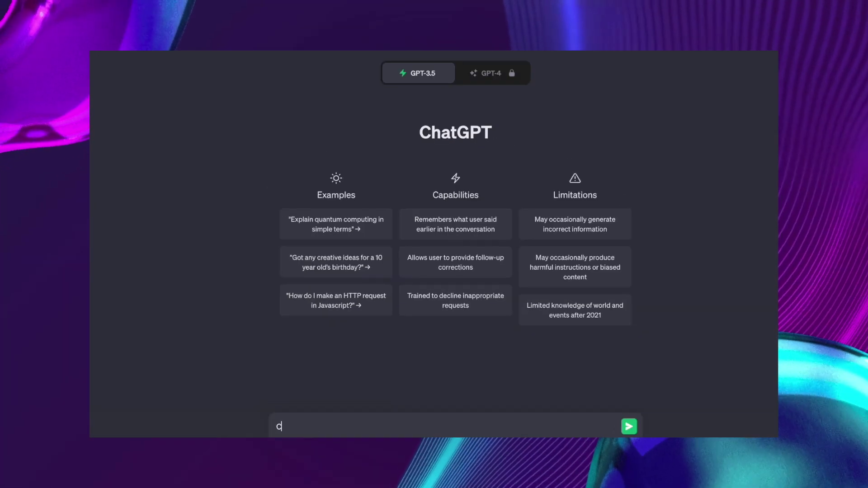
pyautogui.write('an you pls')
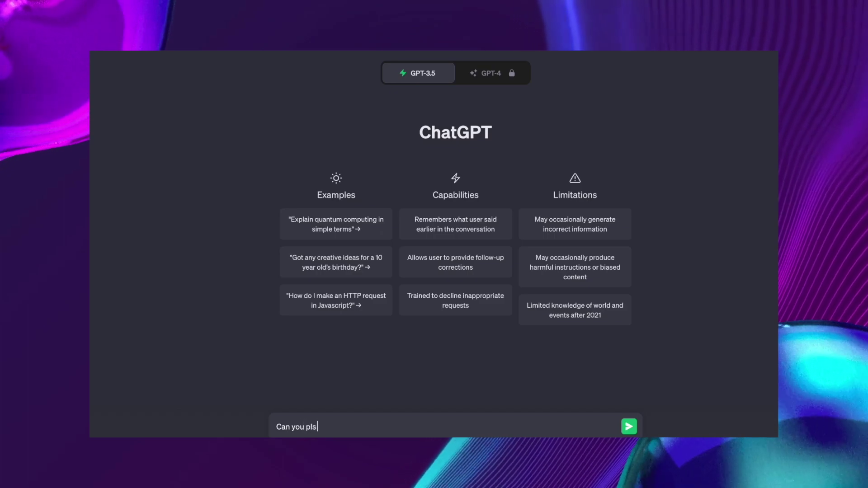
pyautogui.write(' summarise th')
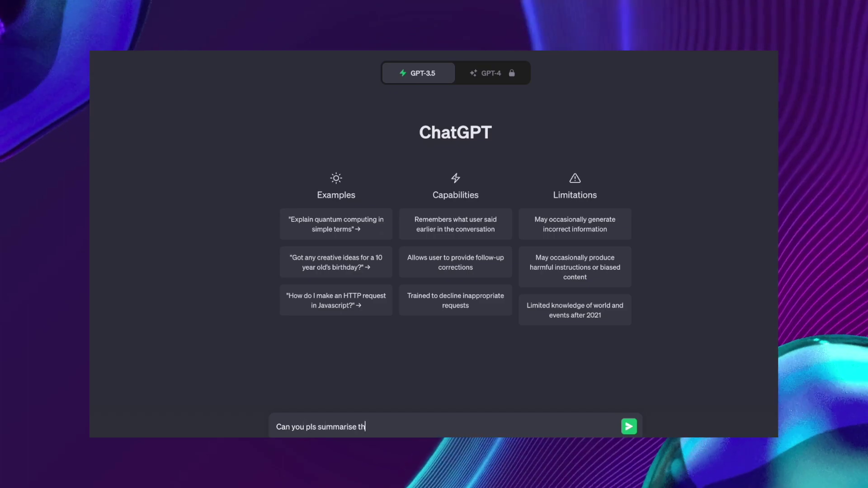
pyautogui.write('is link for')
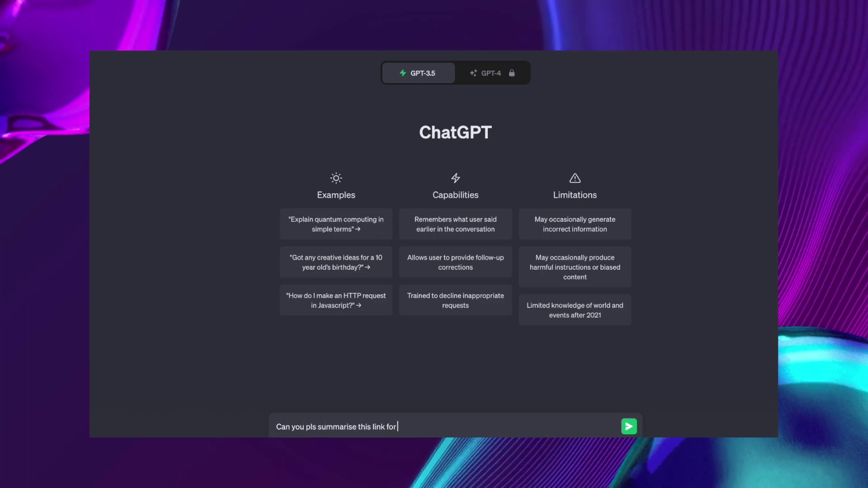
pyautogui.write(' me:')
pyautogui.hotkey('ctrl', 'v')
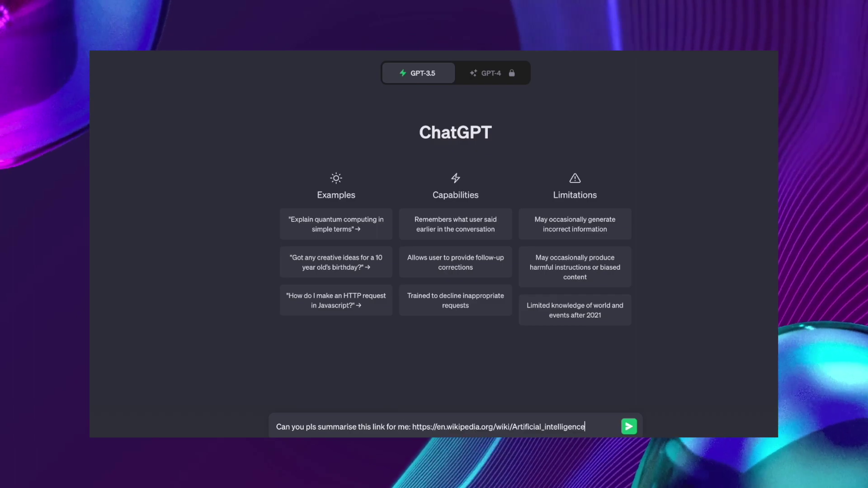
pyautogui.press('Return')
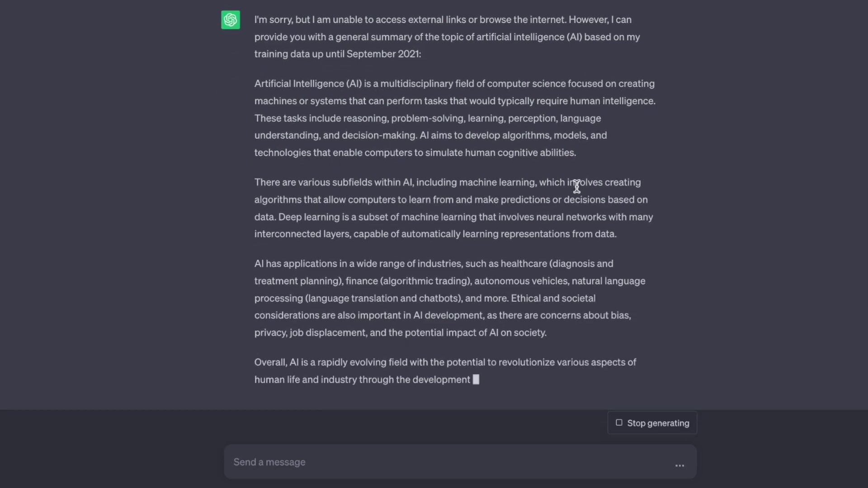
pyautogui.scroll(2, 577, 185)
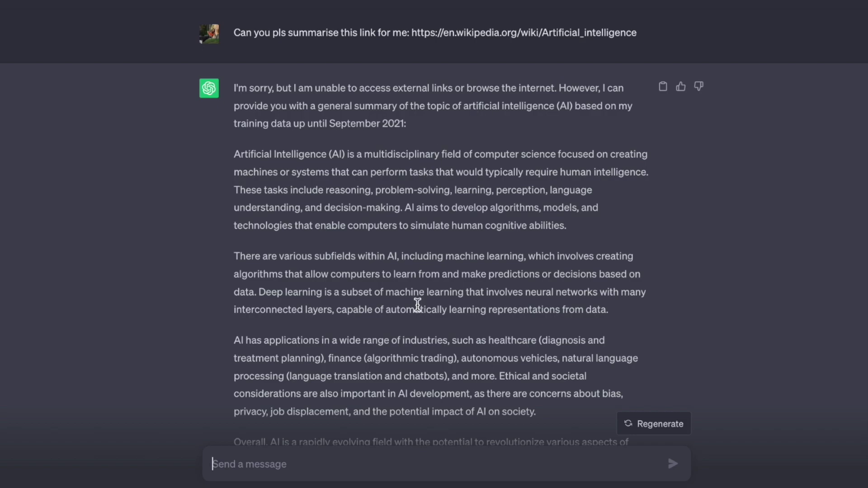
pyautogui.scroll(-2, 419, 312)
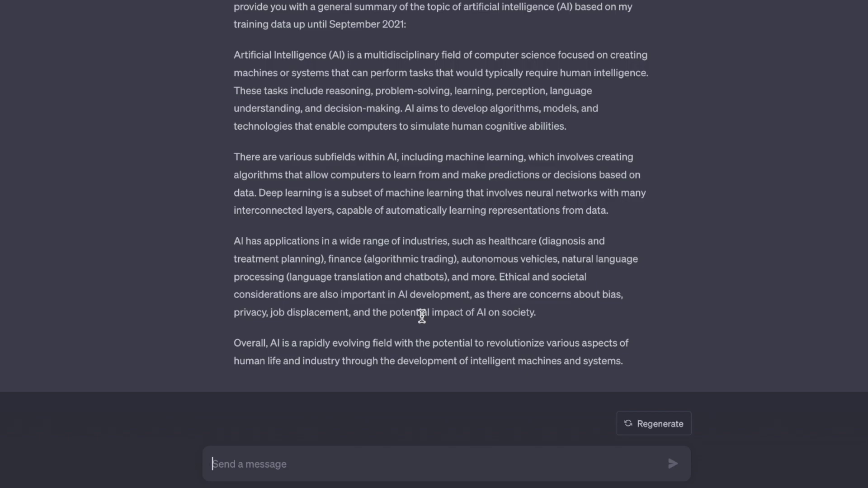
pyautogui.scroll(2, 430, 289)
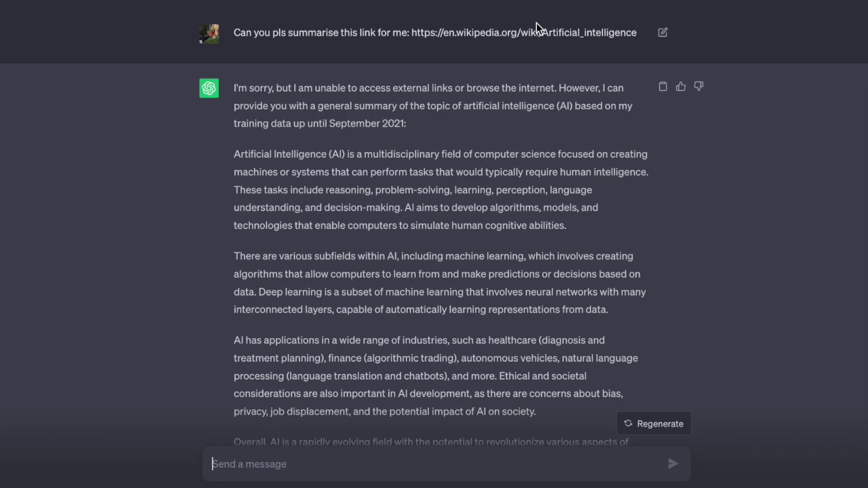
pyautogui.scroll(-2, 552, 244)
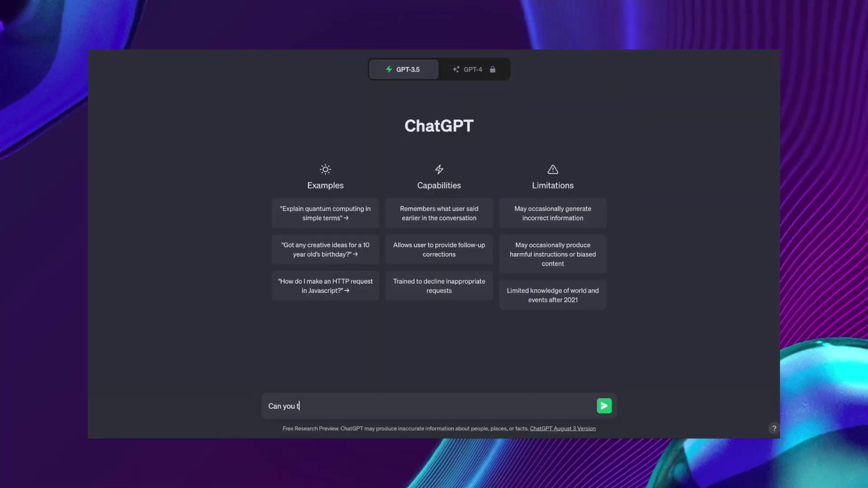
# - In a new chat, send the question "Can you teach me about guitar chords"
pyautogui.write('teach me ab')
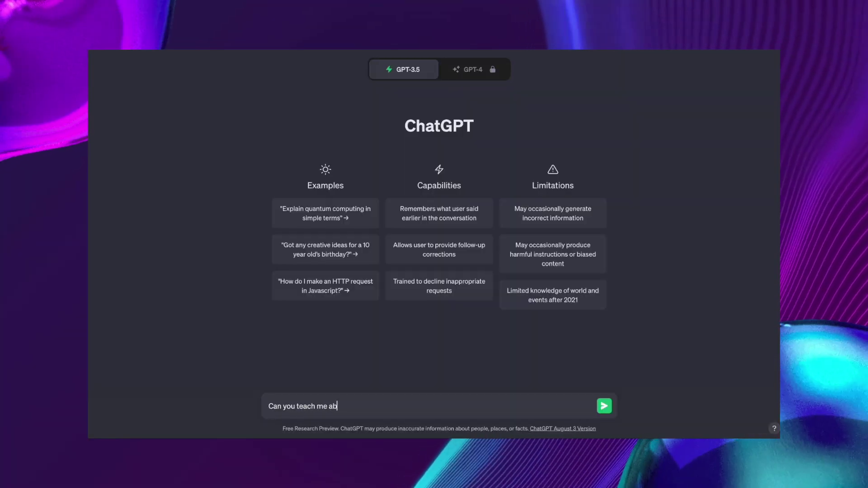
pyautogui.write('out guitar chor')
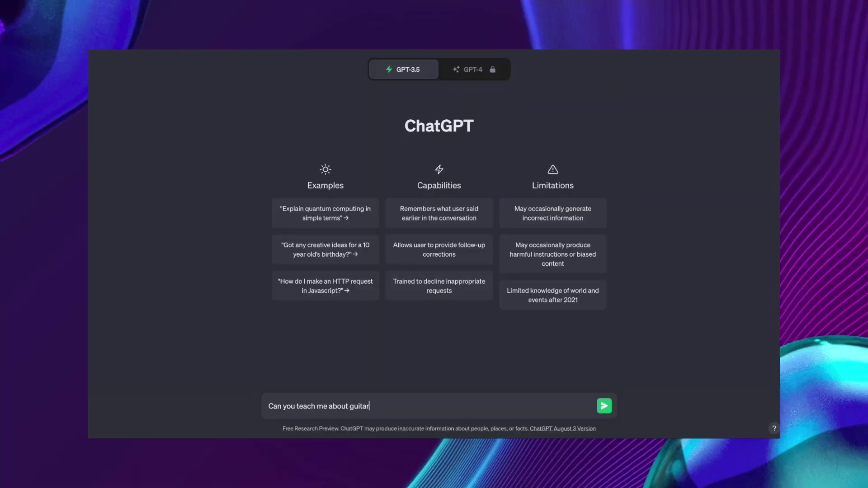
pyautogui.write('ds')
pyautogui.press('Return')
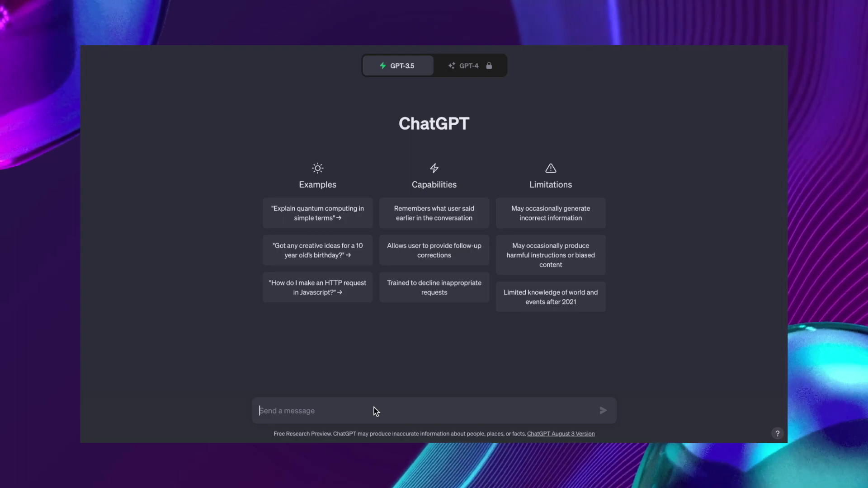
# - In another new chat, send the question "Can you pls tell me how to remove background in photoshop"
pyautogui.write('Can')
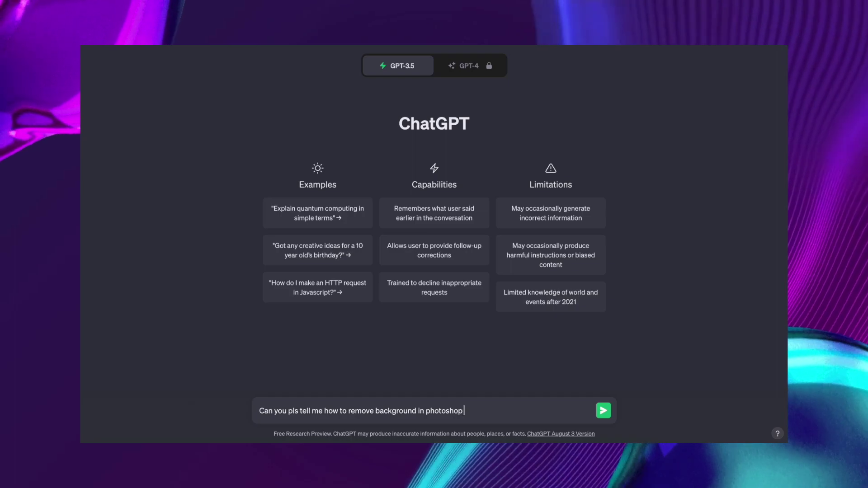
pyautogui.press('Return')
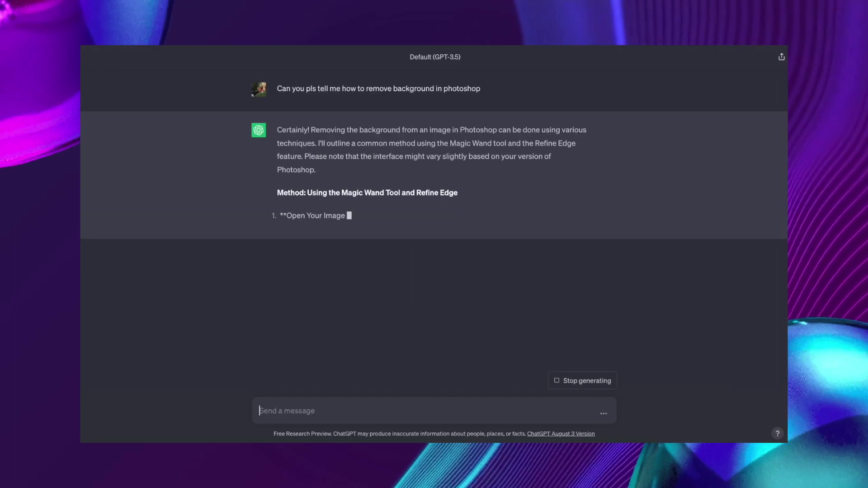
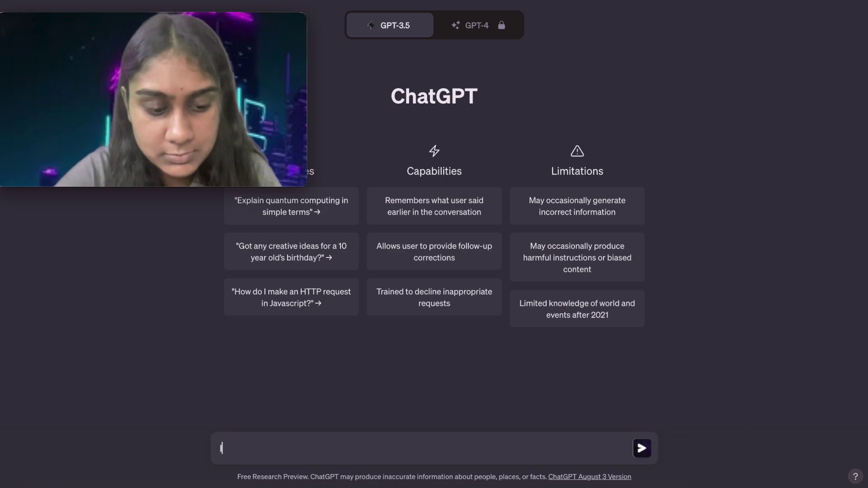
# - In a new chat, send "I want to lose 2 kg of fat and gain 1 kg of muscle.. what to do" and look over the advice
pyautogui.write('fat and gain 1 kg of muscle.. what to')
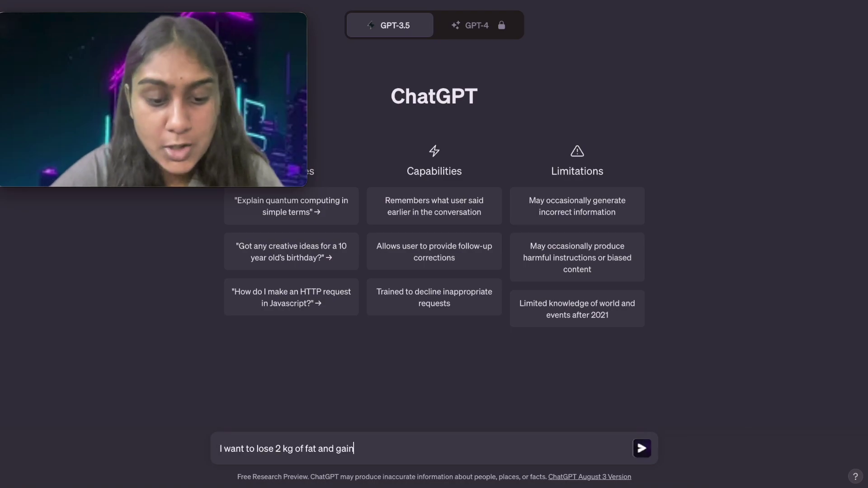
pyautogui.write(' do')
pyautogui.press('Return')
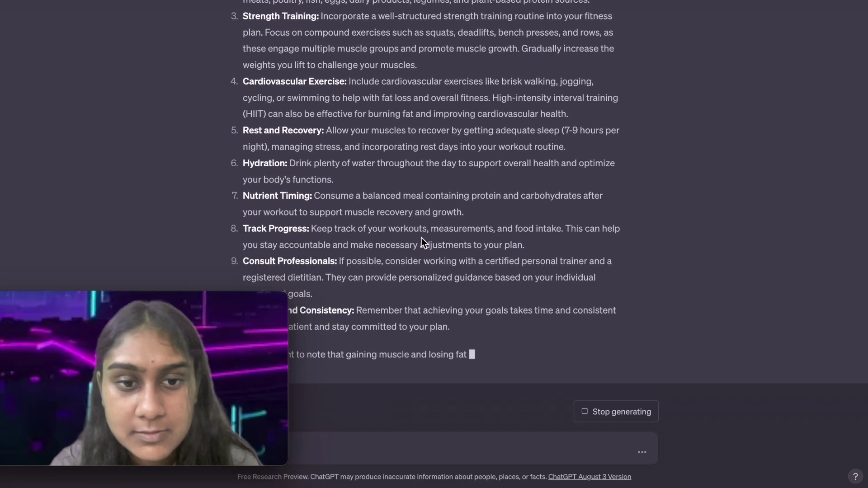
pyautogui.scroll(6, 447, 210)
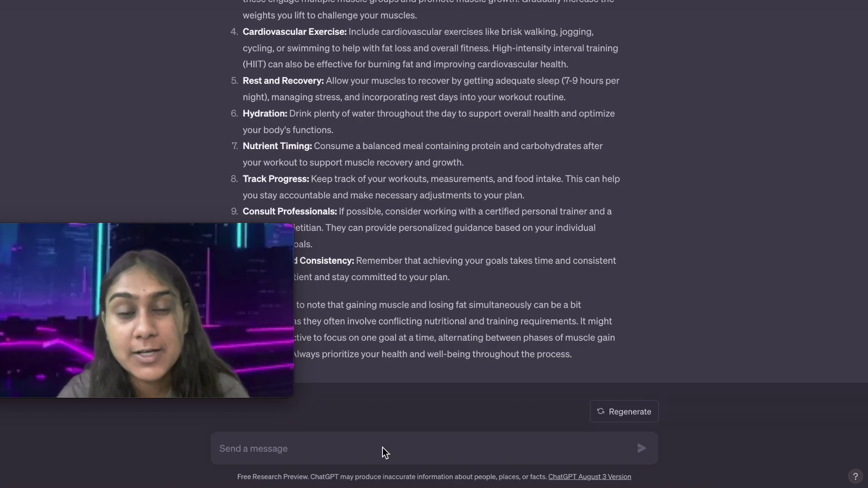
# - Send the follow-up request "Can you pls make a 12 days workout plan for me to achieve this"
pyautogui.write('Can you pls make a 12 days')
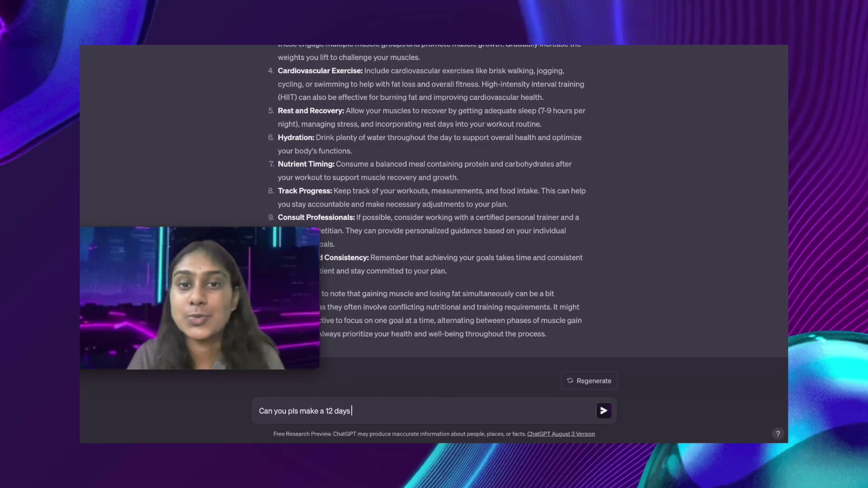
pyautogui.write(' wor')
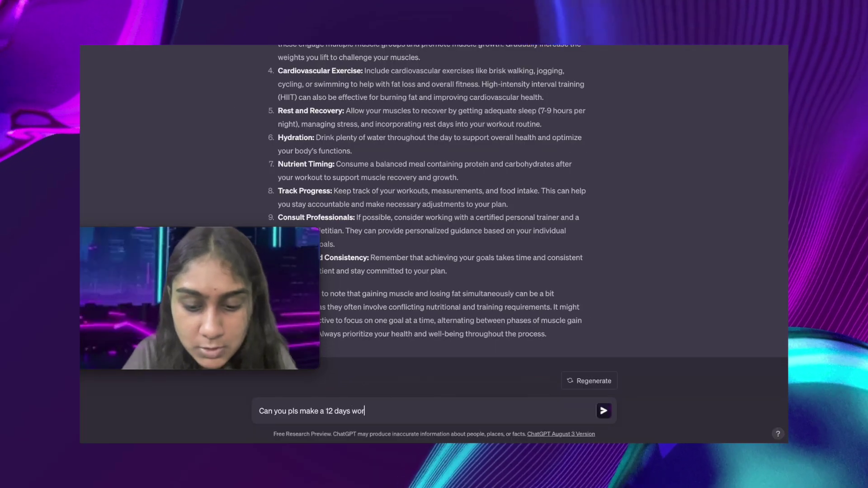
pyautogui.write('kout plan for me to ad')
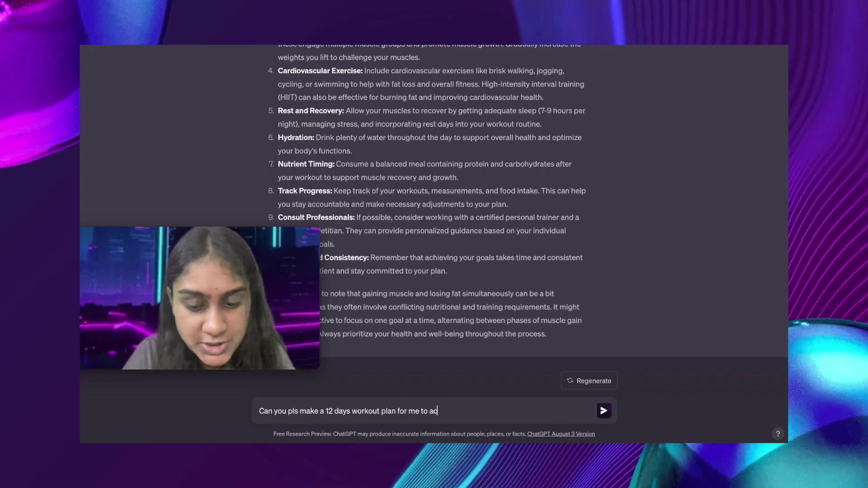
pyautogui.write('hieve this')
pyautogui.press('Return')
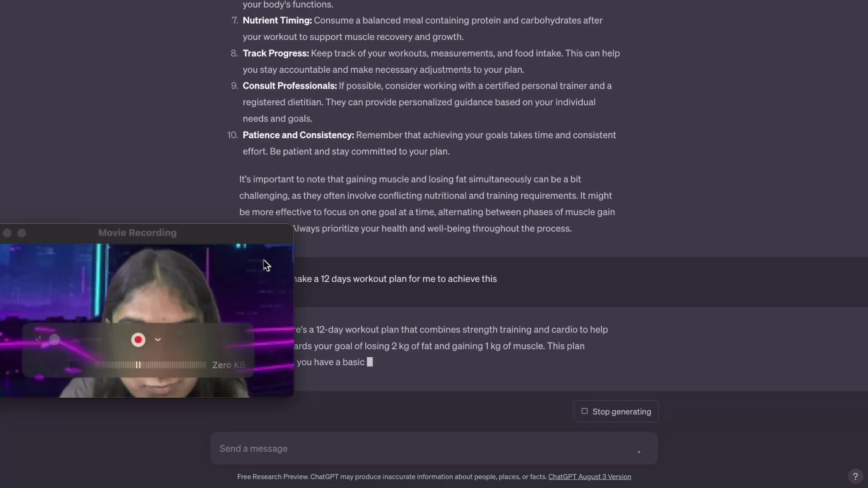
# - Read through the generated workout plan from its introduction and Week 1 to Day 12 and the closing nutrition advice
pyautogui.moveTo(260, 233); pyautogui.dragTo(247, 79)
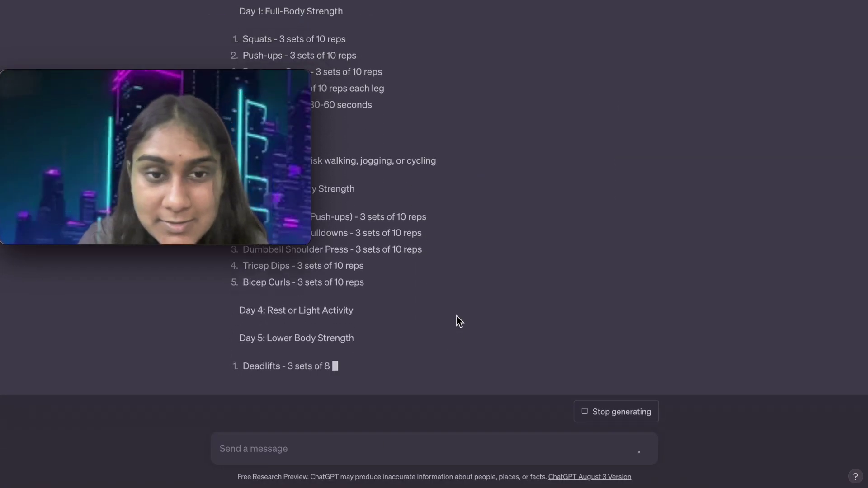
pyautogui.scroll(8, 456, 316)
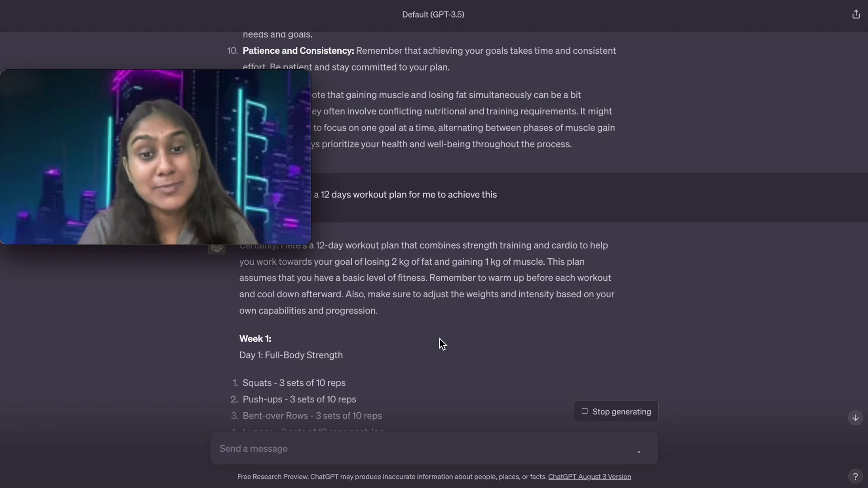
pyautogui.scroll(-9, 417, 359)
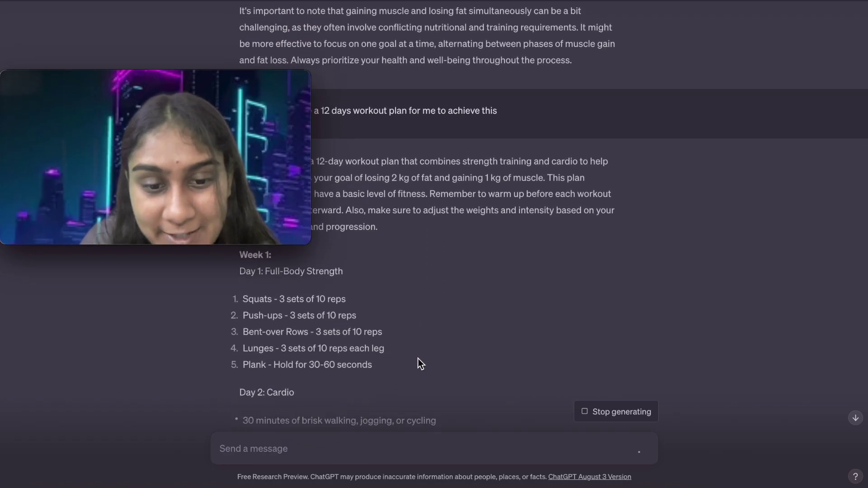
pyautogui.scroll(-10, 417, 358)
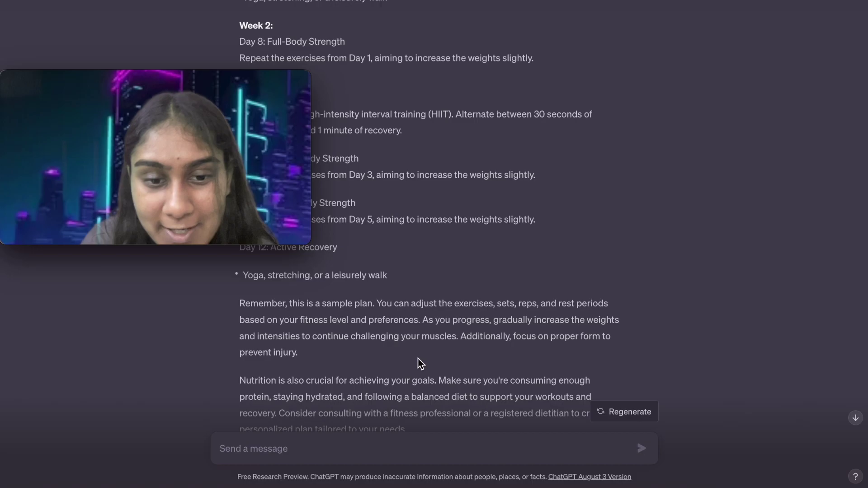
pyautogui.scroll(6, 414, 326)
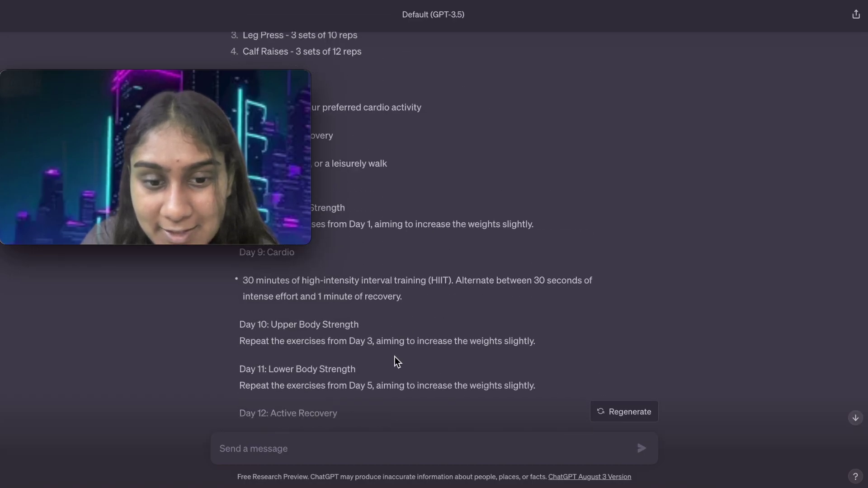
pyautogui.scroll(-1, 390, 374)
pyautogui.click(316, 379)
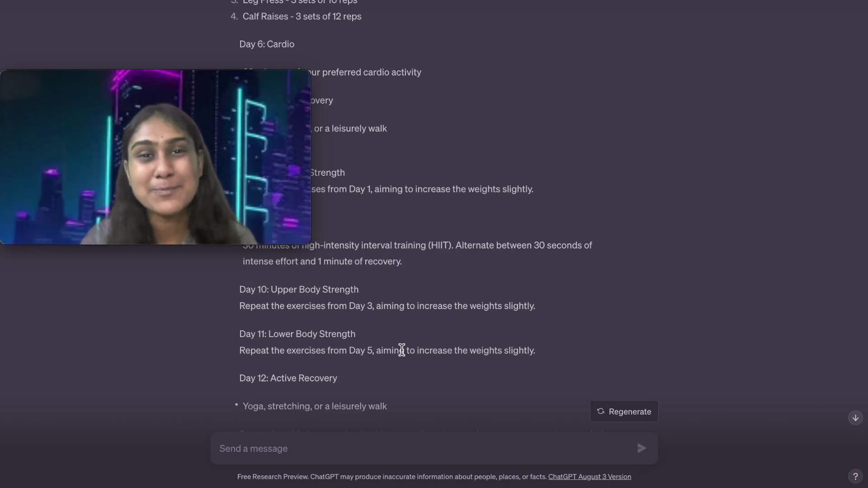
pyautogui.scroll(-5, 401, 351)
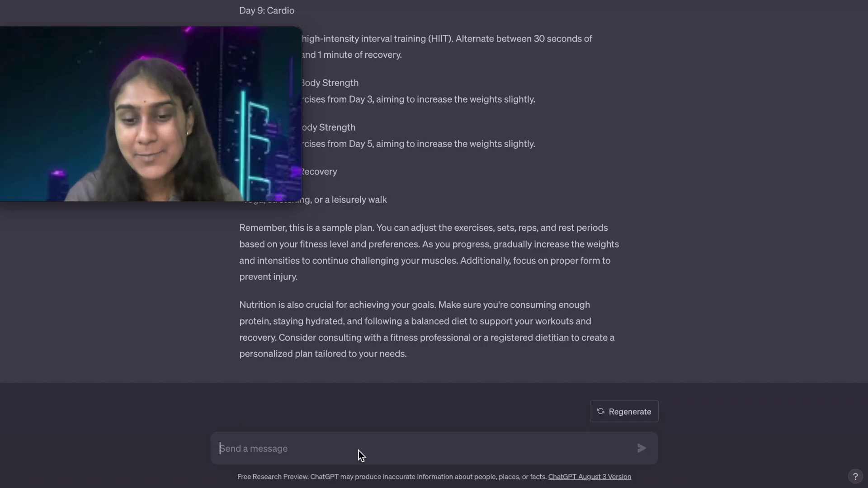
# - Send the follow-up request "Pls make a healthy meal plan for me to achieve my goal. i am a vegetarian"
pyautogui.write('Pls mak')
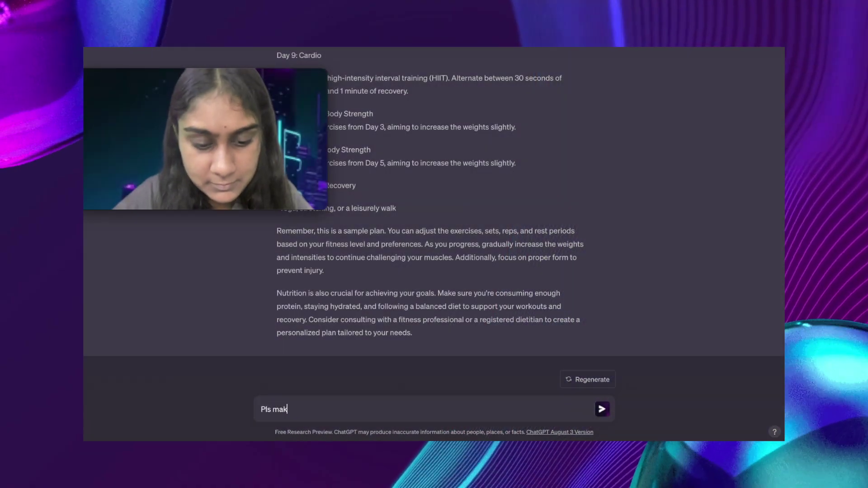
pyautogui.write('e a healthy meal')
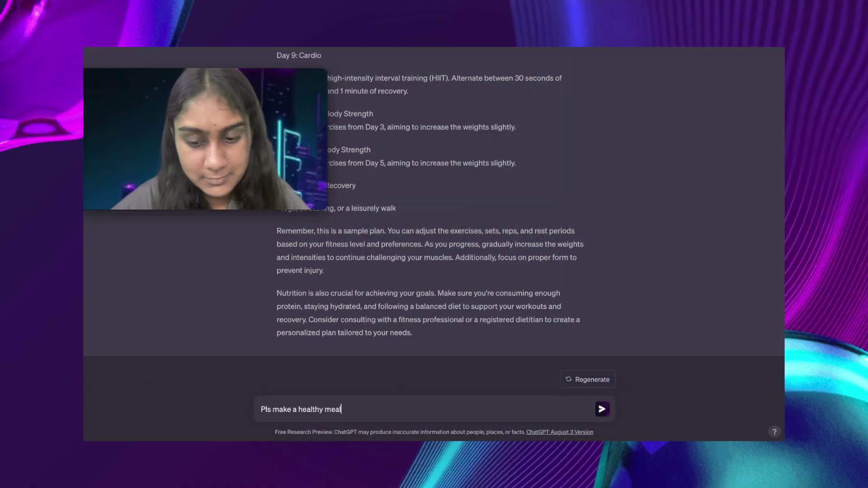
pyautogui.write(' plan for me to achieve my goal. i am a vege')
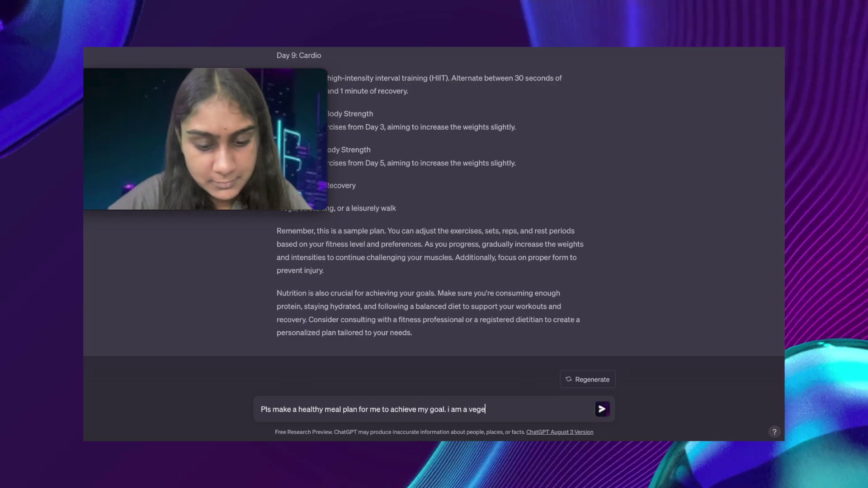
pyautogui.write('ian')
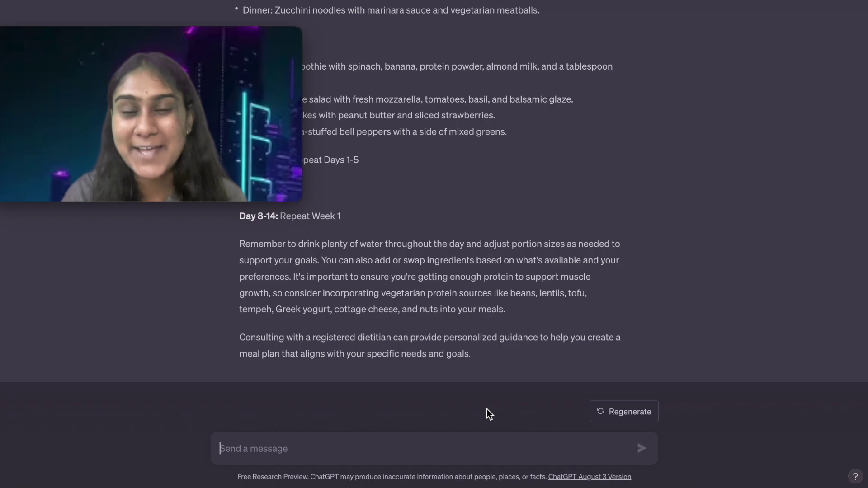
# - Send the follow-up request "Can you pls make a shopping list for me according to tghe meal plan u have given"
pyautogui.write('Can you')
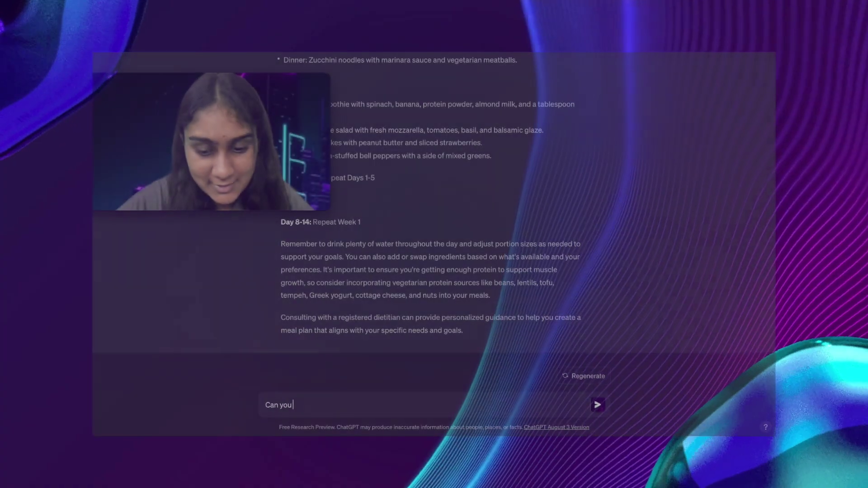
pyautogui.write(' pls make a shopping list for me according to tghe meal plan u have given')
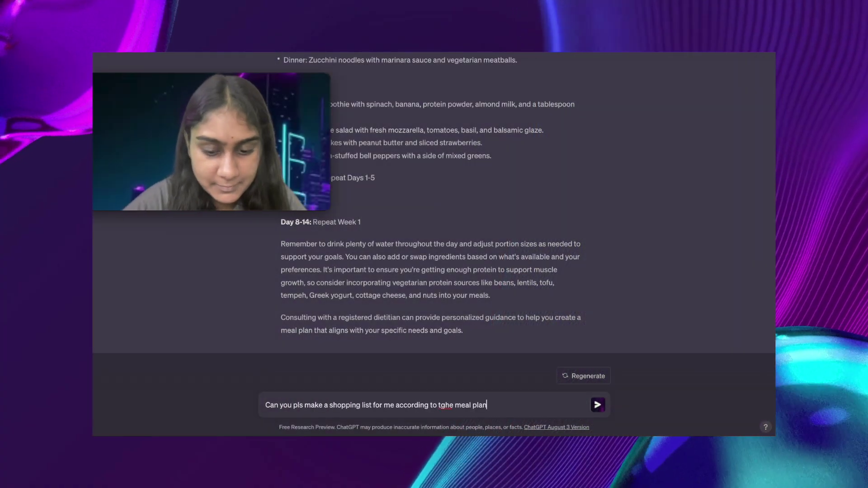
pyautogui.press('Return')
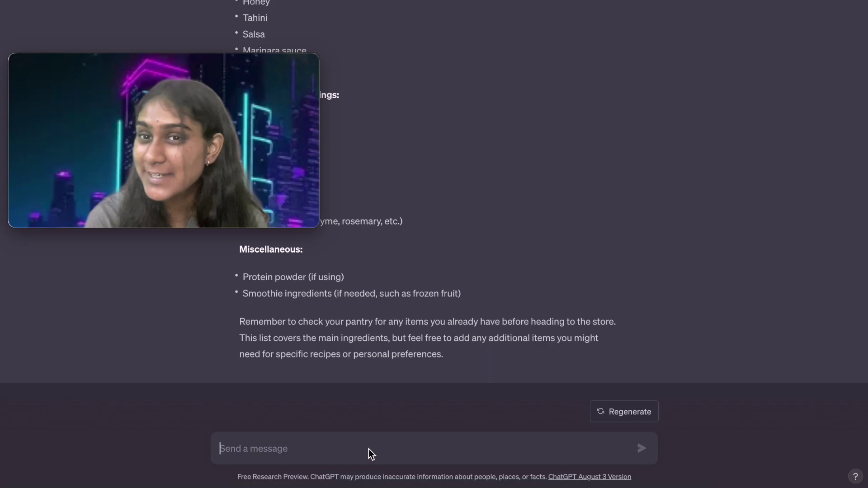
# - Send "i have potatoe, onions, capsicums at my home.. can you give me a tasty recipe for this" and look through the recipe
pyautogui.click(368, 448)
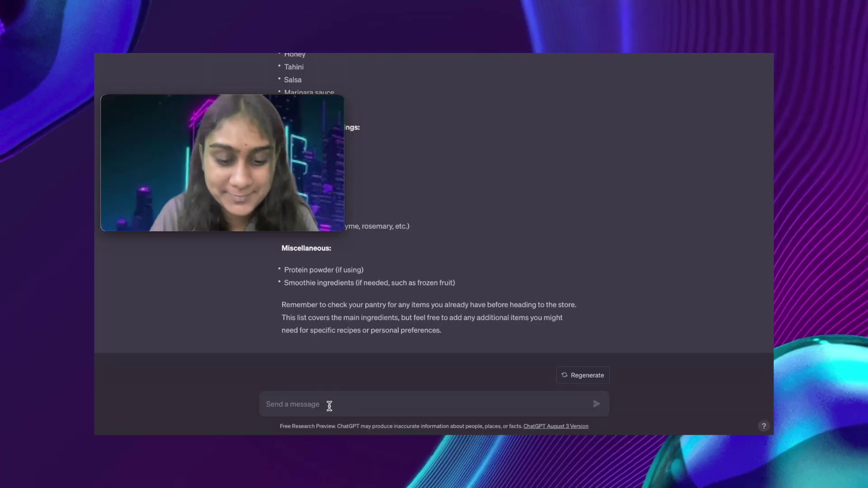
pyautogui.write('i have potato')
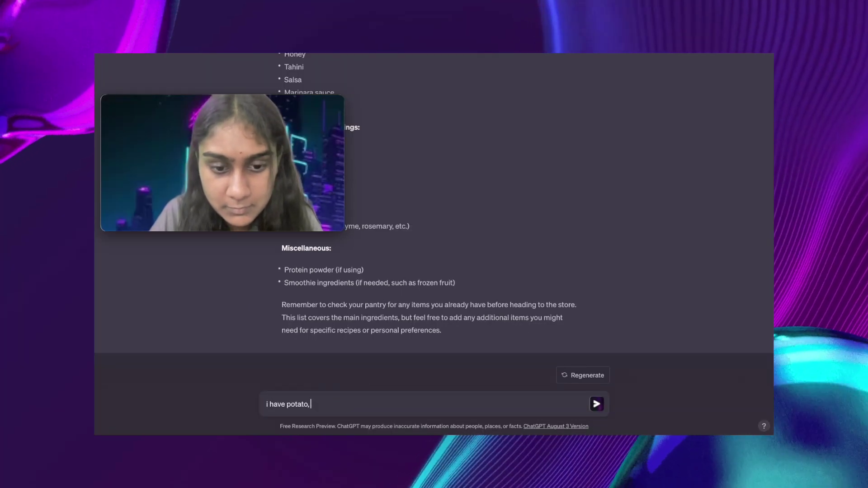
pyautogui.write('e, onions, cap')
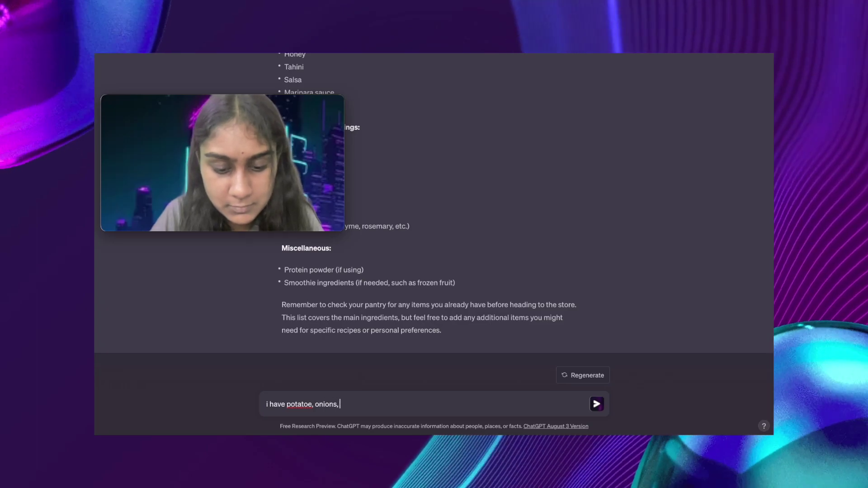
pyautogui.write('sicums at m')
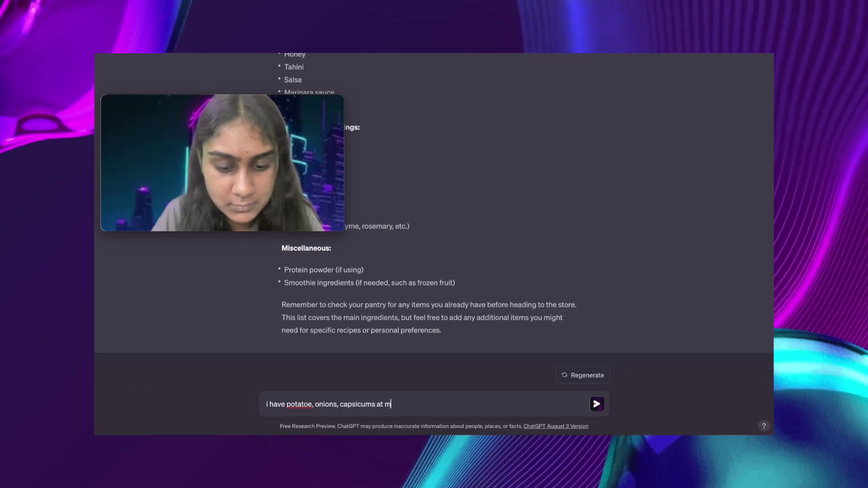
pyautogui.write('y home.. can you give')
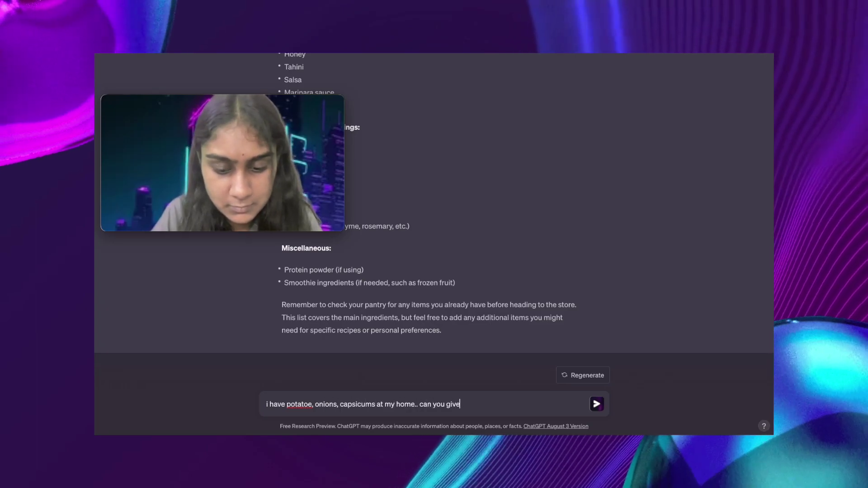
pyautogui.write(' me a tasty re')
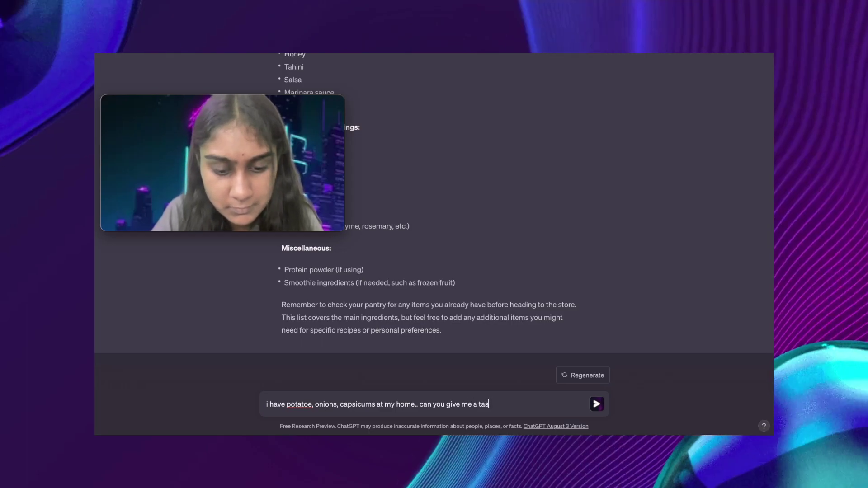
pyautogui.write('cipe for this')
pyautogui.press('Return')
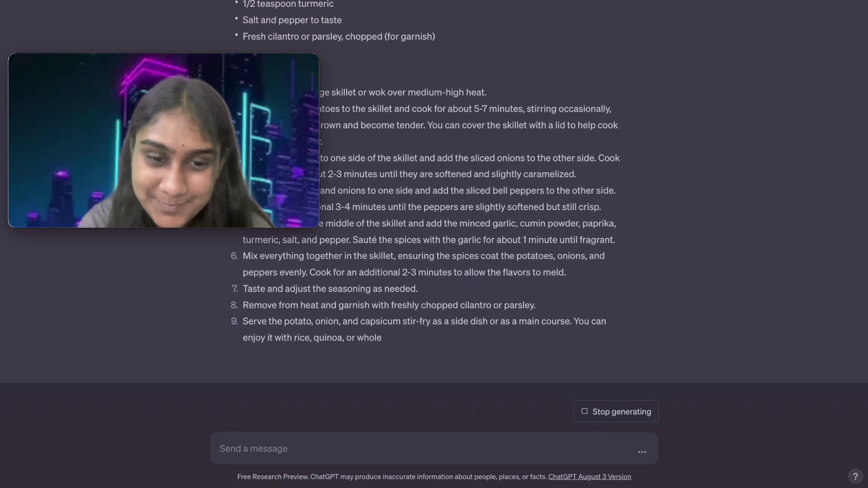
pyautogui.scroll(7, 437, 279)
pyautogui.scroll(-8, 424, 294)
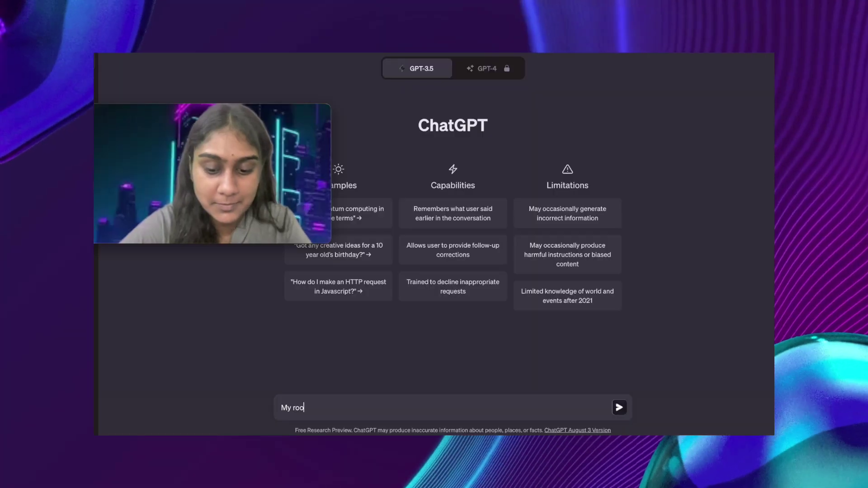
# - In a new chat, send "My roommate keeps on stealing the fruits.. what should i do?" and read through the suggested steps
pyautogui.write('mmate keeps on steali')
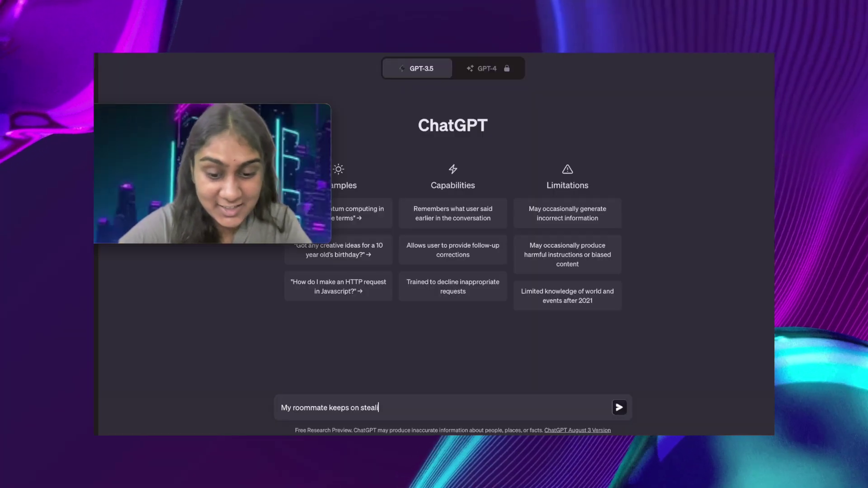
pyautogui.write('ng the frui')
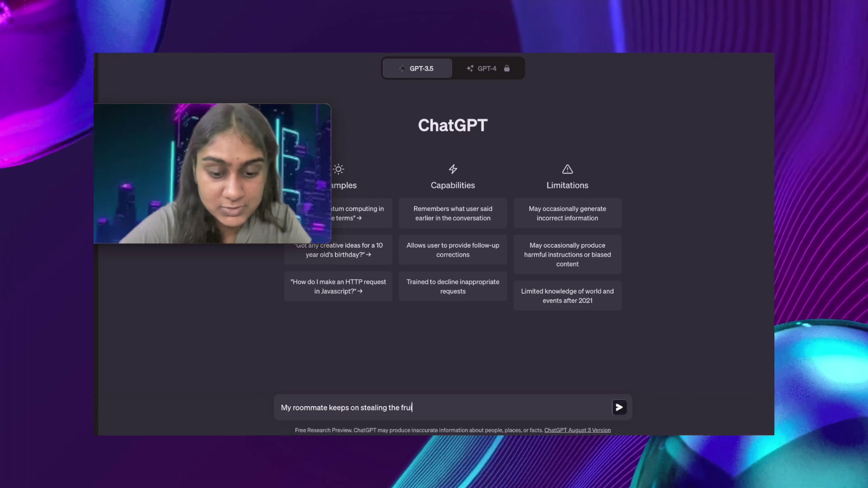
pyautogui.write('ts.. what shoul')
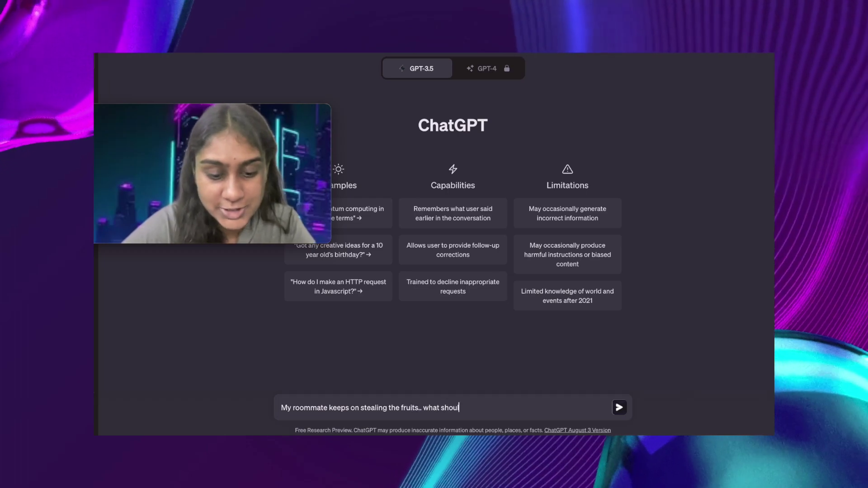
pyautogui.write('d i do?')
pyautogui.press('Return')
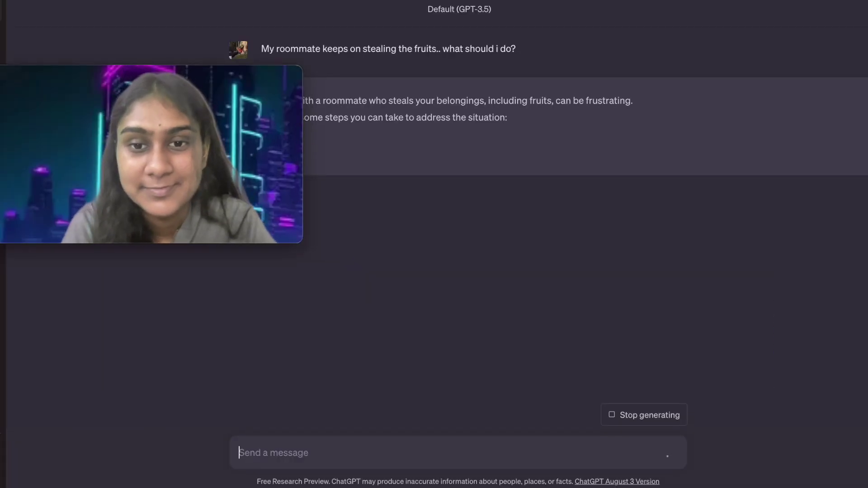
pyautogui.moveTo(258, 89); pyautogui.dragTo(183, 19)
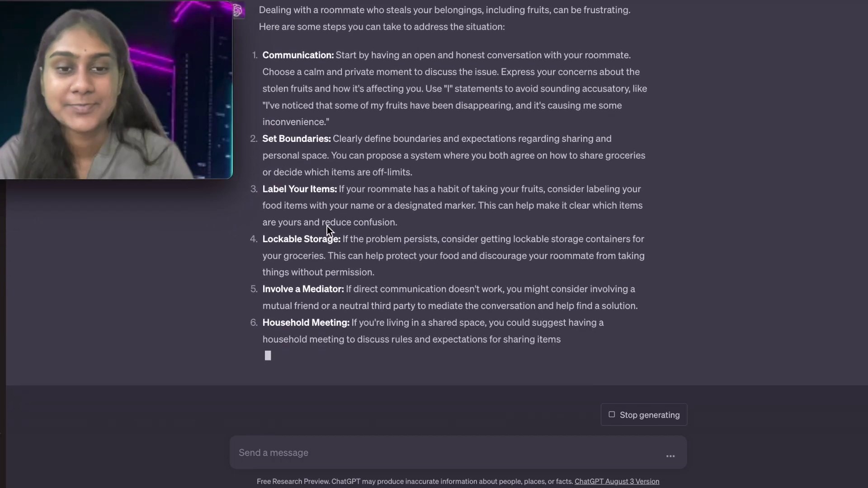
pyautogui.scroll(5, 412, 210)
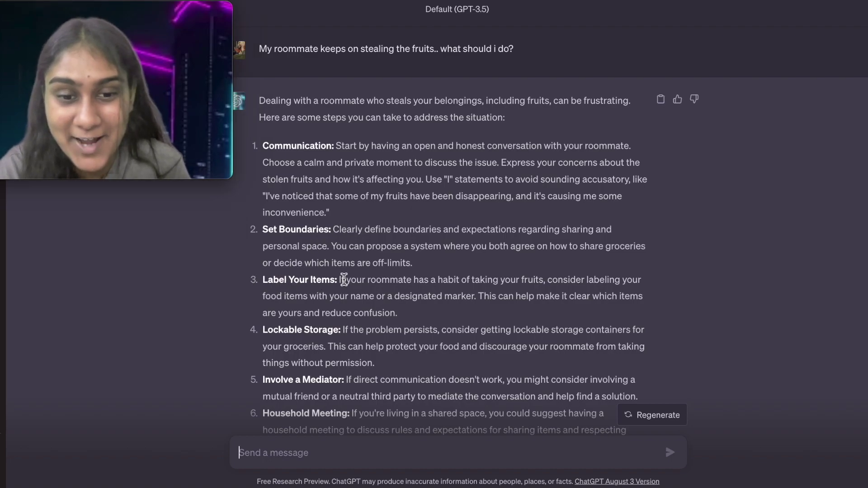
pyautogui.scroll(-5, 344, 280)
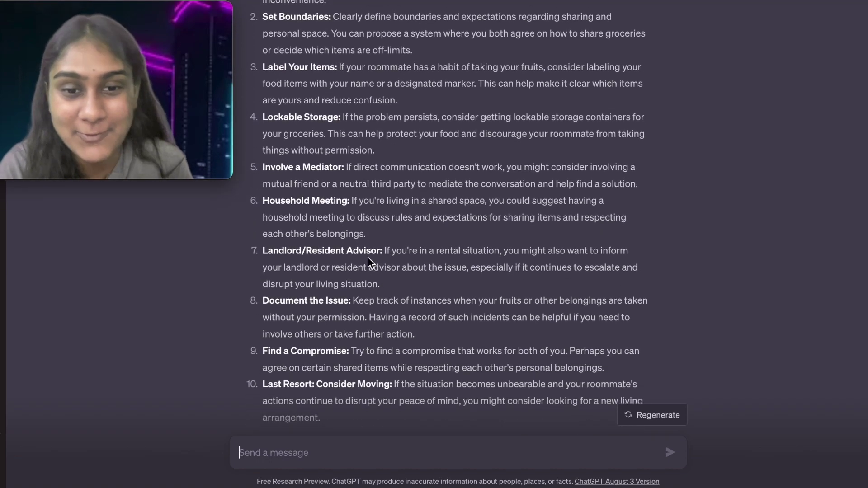
pyautogui.scroll(-2, 394, 269)
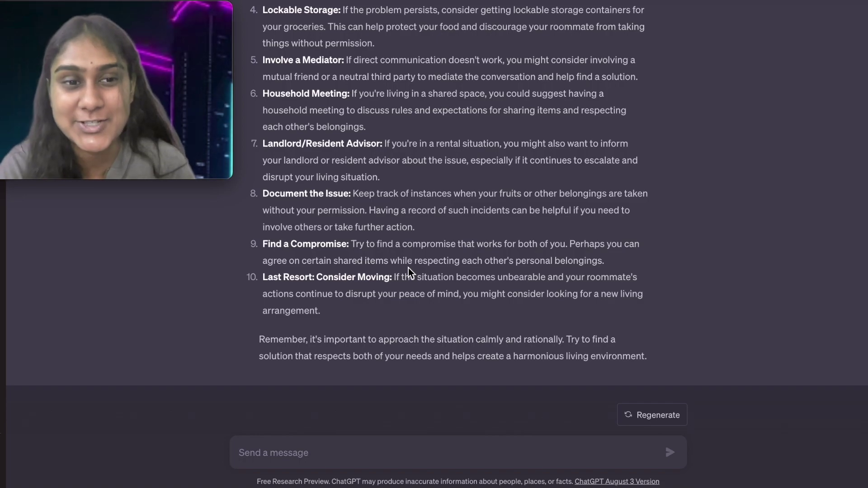
# - Send "There's a boy who keeps messaging me but i dont want to talk to him.. what message should i write"
pyautogui.write("There's a boy who keeps messaging me")
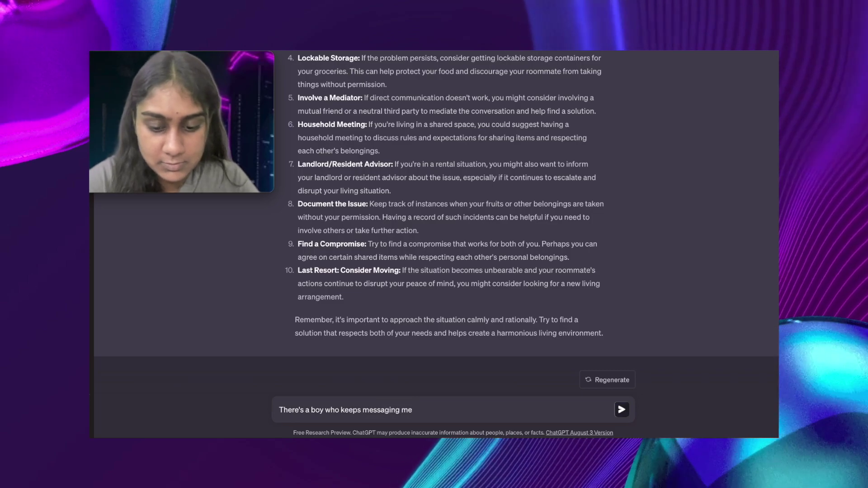
pyautogui.write(' but i dont')
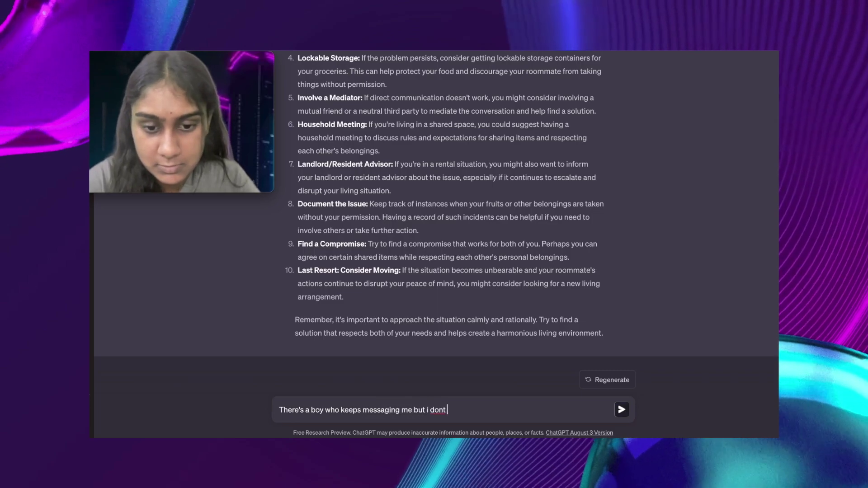
pyautogui.write(' want to talk')
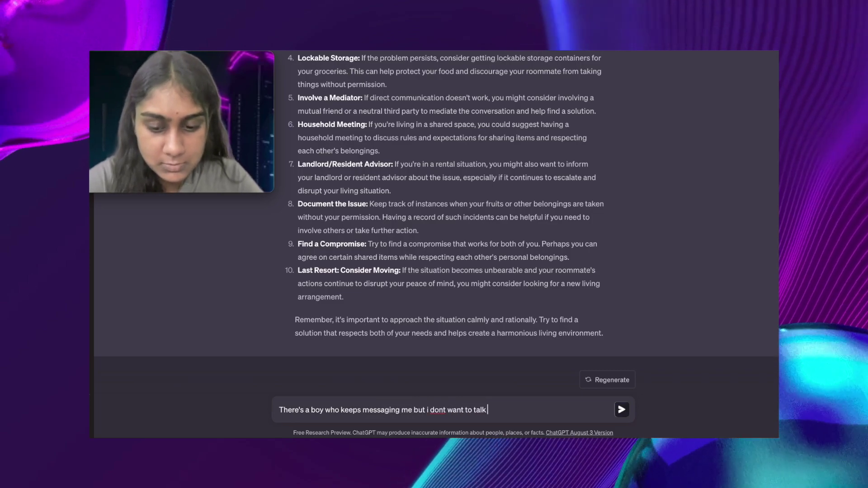
pyautogui.write(' to him.. what message sho')
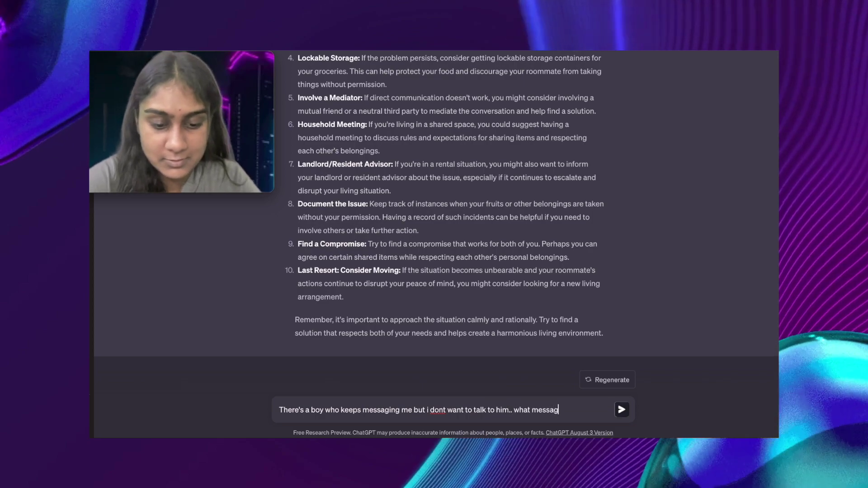
pyautogui.write('uld i write')
pyautogui.press('Return')
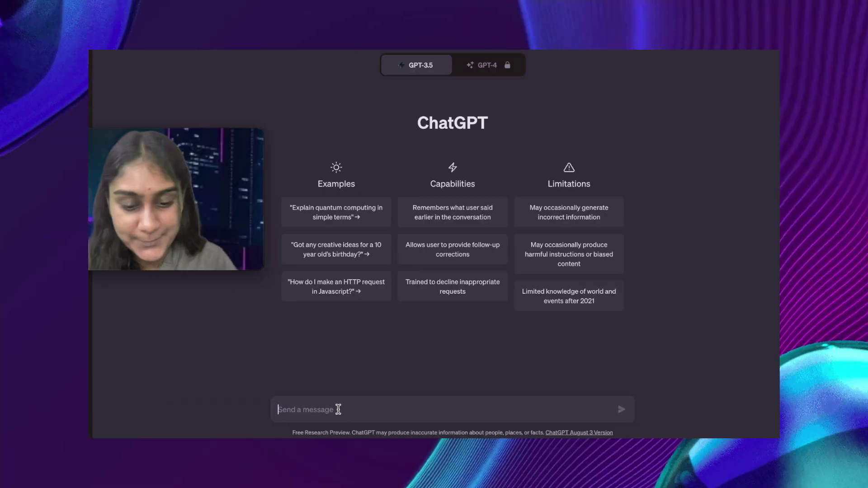
# - In a new chat, send "Can you pls plan out a vacation for me to antarctica for 8 days. I live in India"
pyautogui.write('Can yo')
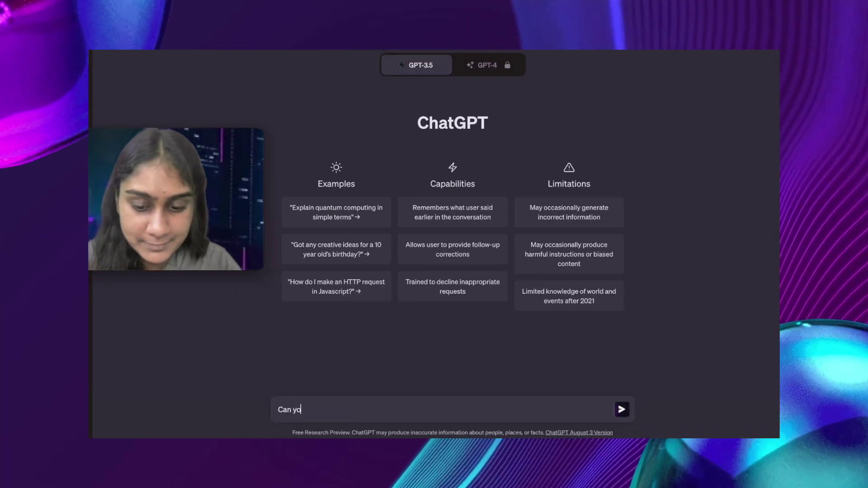
pyautogui.write('u pls plan out a vacat')
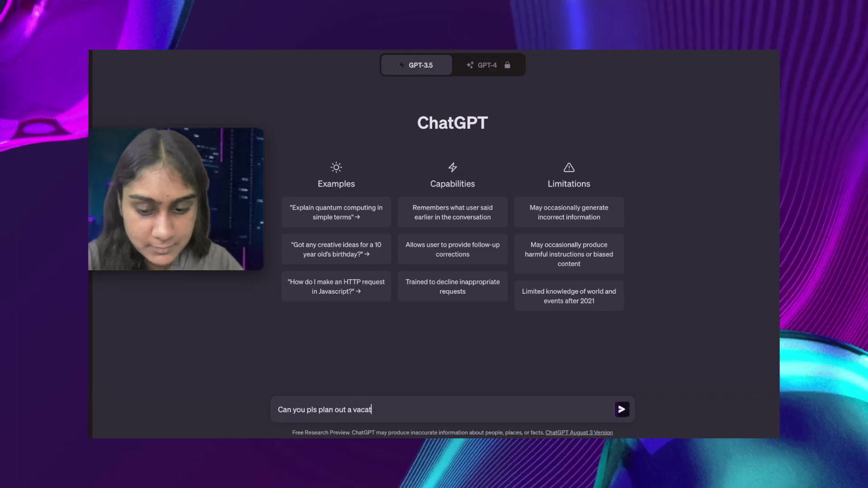
pyautogui.write('ion for me to antar ct')
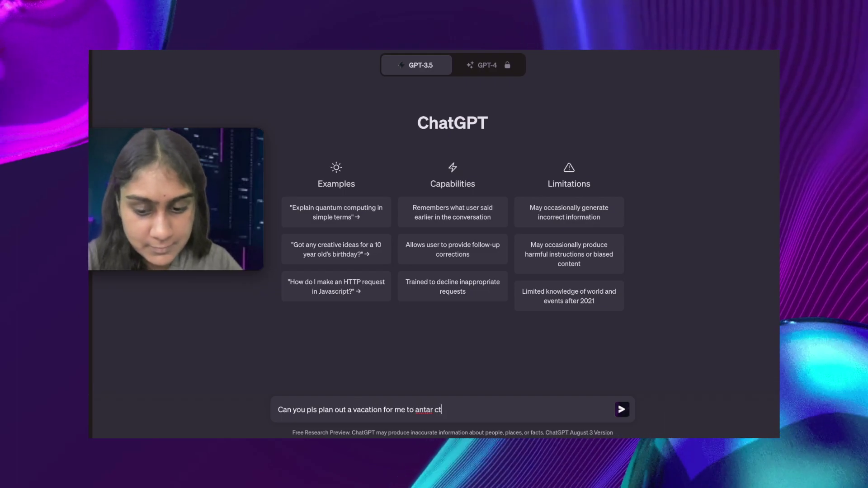
pyautogui.write('ica fo')
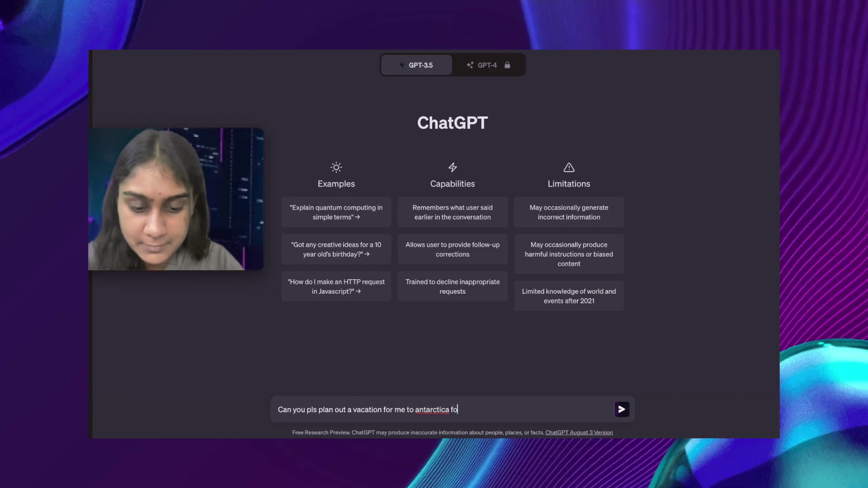
pyautogui.write('r 8 days. I live in In')
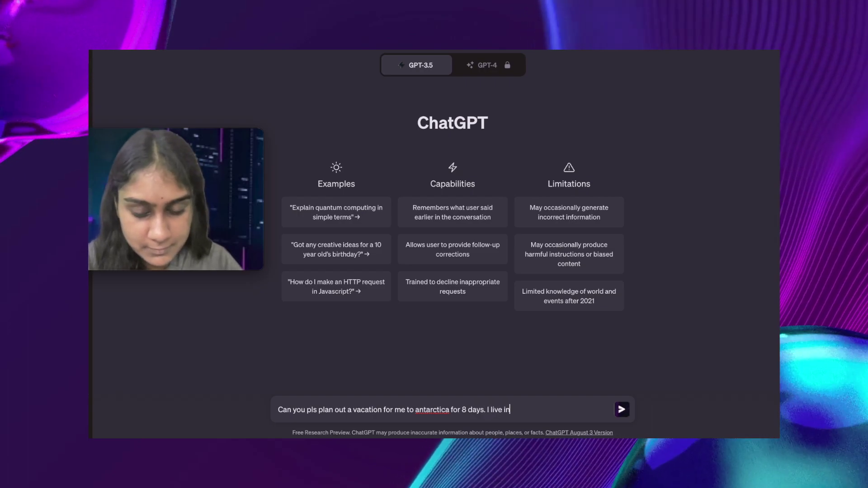
pyautogui.write('dia')
pyautogui.press('Return')
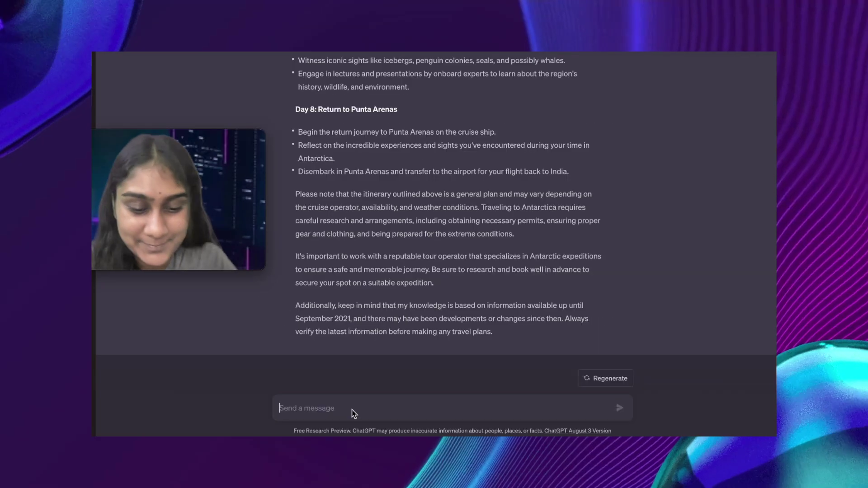
# - Send "I am goingt o dubai in 4 days. can u pls help me with the best street food outlets over there" and skim the answer
pyautogui.write('I am goin')
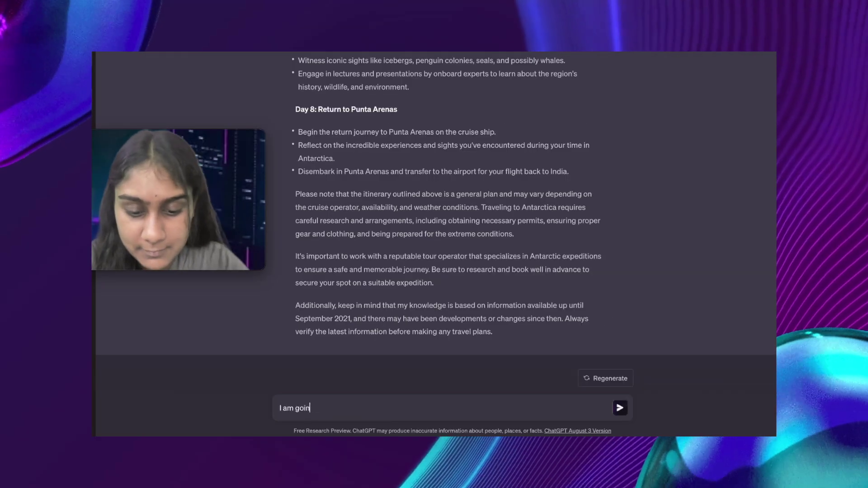
pyautogui.write('gt o dubai in 4 days. can u pls help')
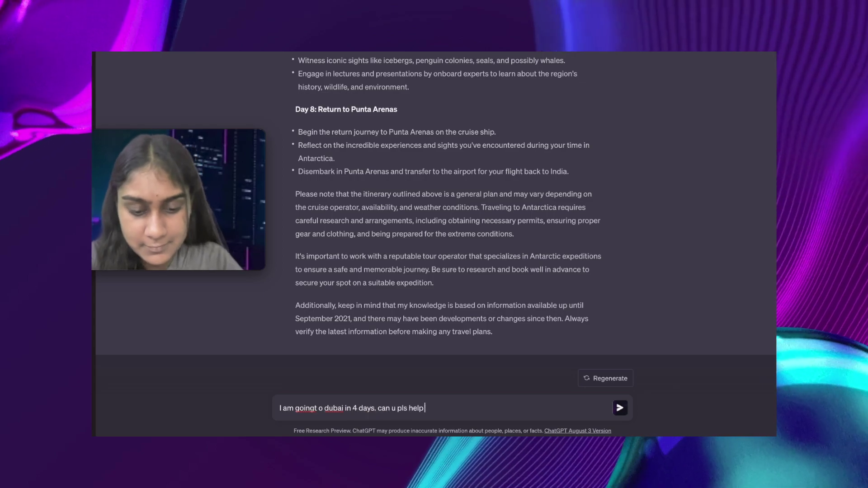
pyautogui.write(' me with the best street food outlets over there')
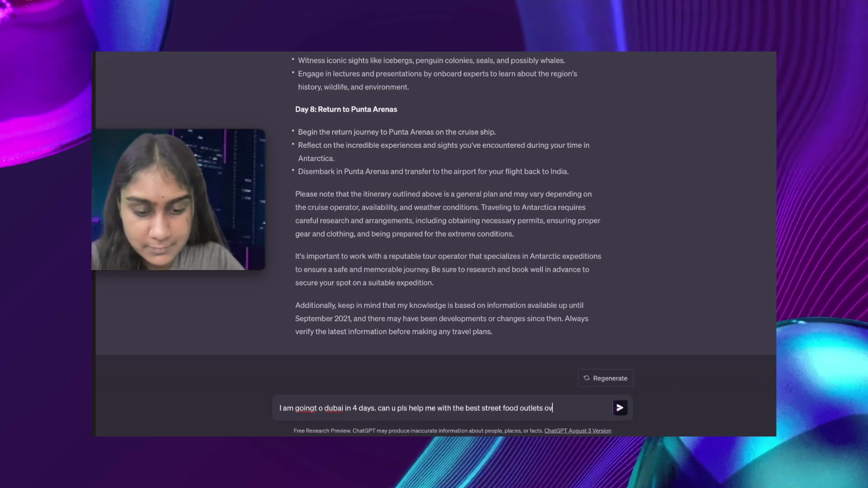
pyautogui.click(621, 407)
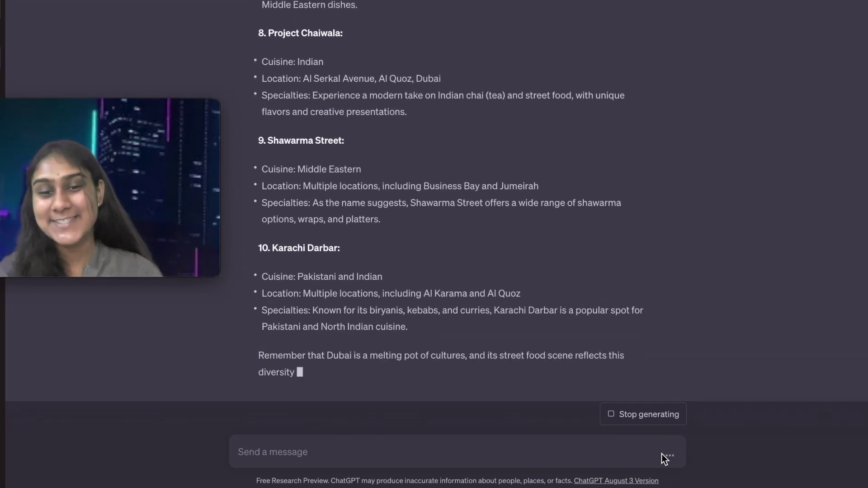
pyautogui.scroll(3, 345, 228)
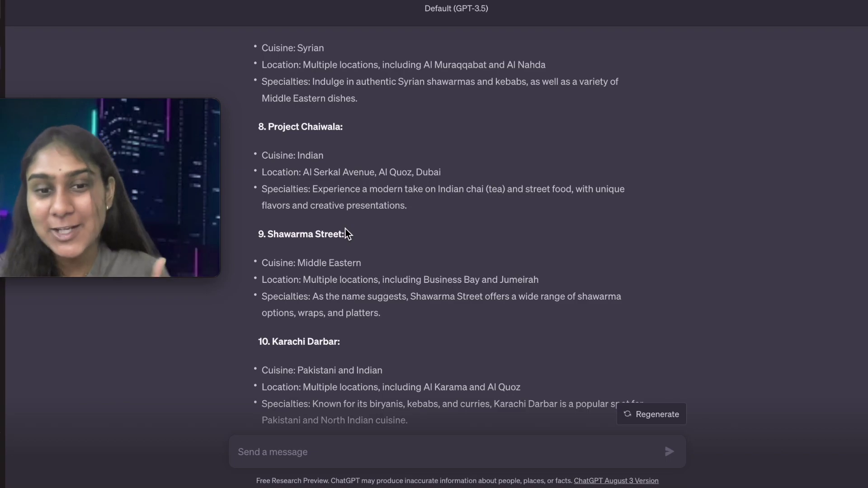
pyautogui.scroll(6, 346, 231)
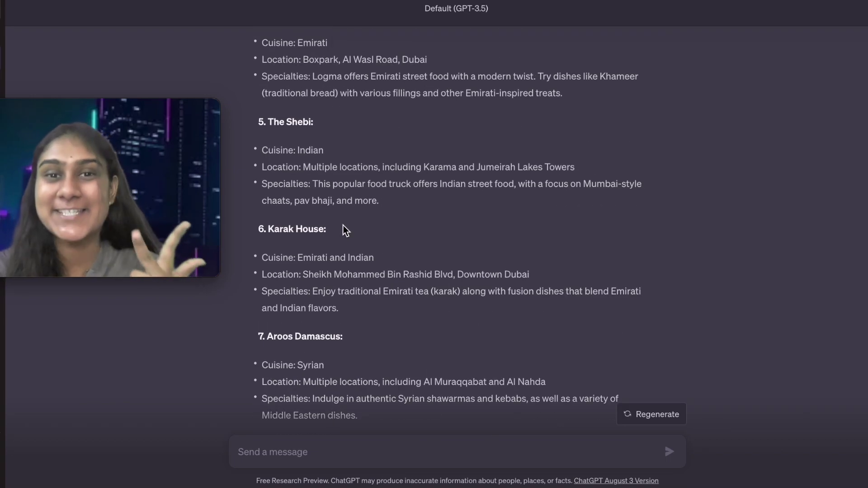
pyautogui.scroll(8, 343, 226)
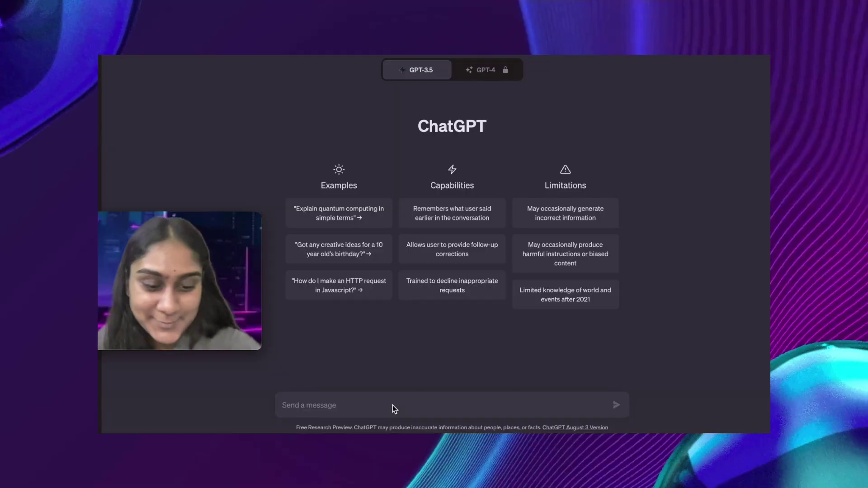
# - In the new chat, send "write a best man speech that i have only known for 2 days"
pyautogui.click(393, 405)
pyautogui.write('write a b')
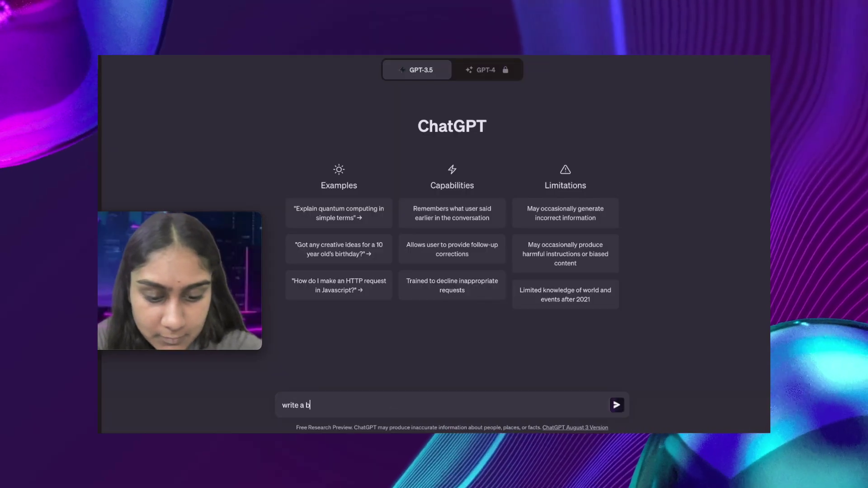
pyautogui.write('est man speech that y')
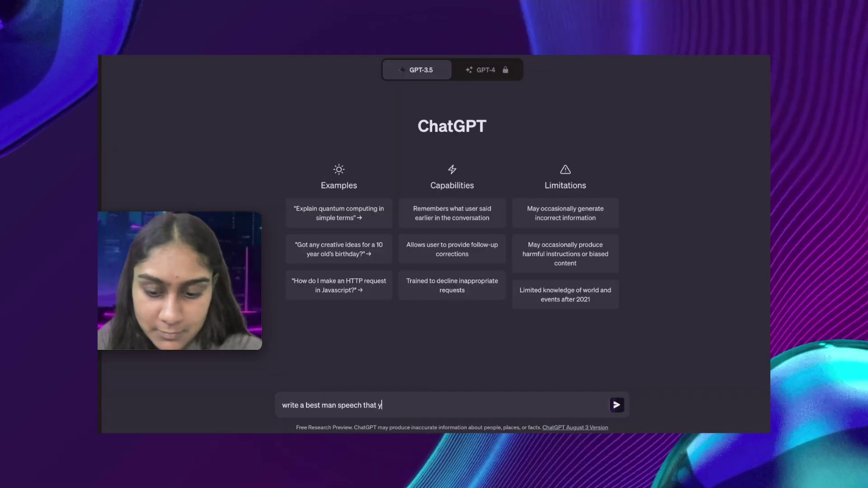
pyautogui.press('BackSpace')
pyautogui.write('i have only')
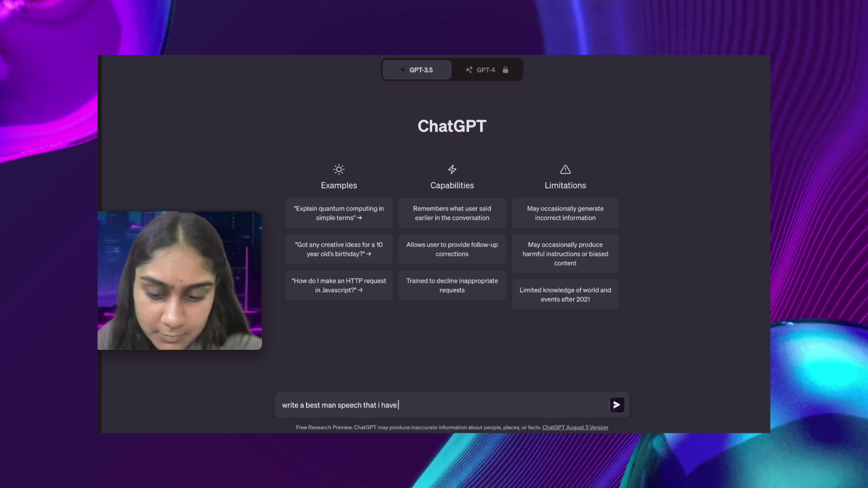
pyautogui.write(' known for 2 days')
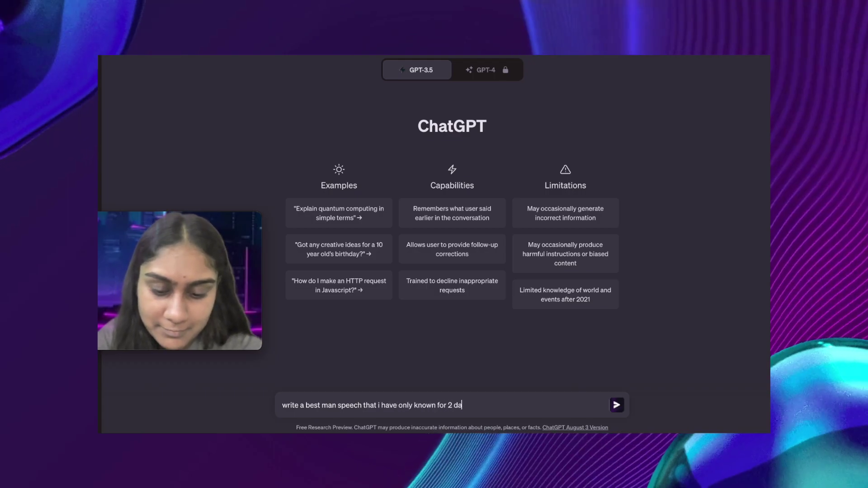
pyautogui.press('Return')
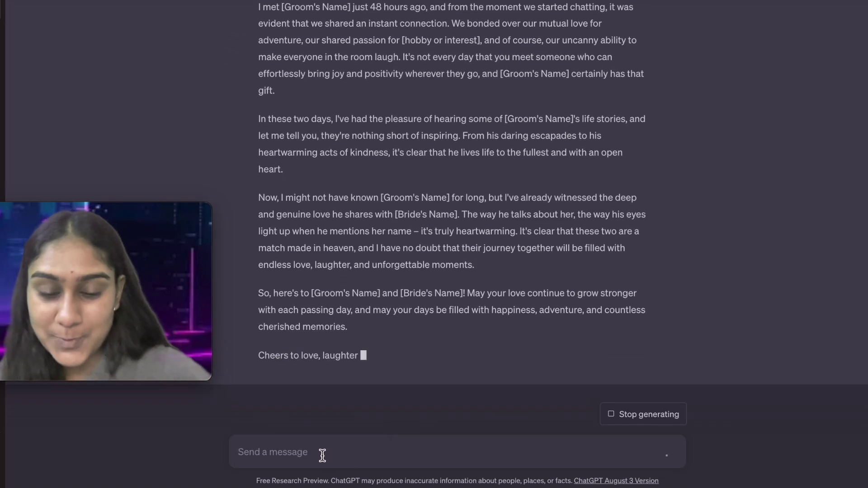
# - Send the follow-up "make it humourous too" to revise the best man speech
pyautogui.write('make t')
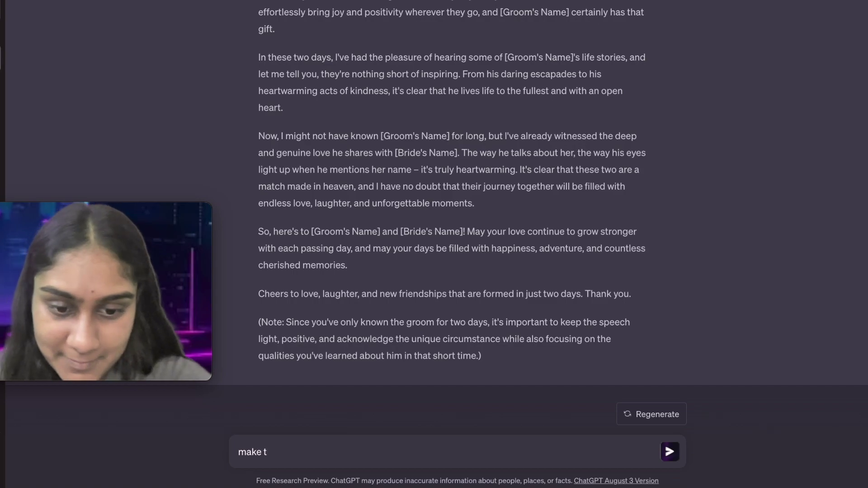
pyautogui.press('BackSpace')
pyautogui.write('it humourous to')
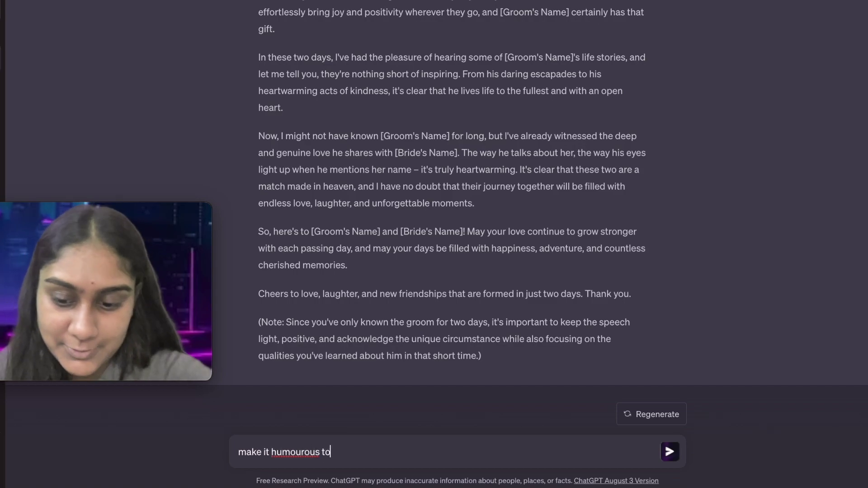
pyautogui.write('o')
pyautogui.press('Return')
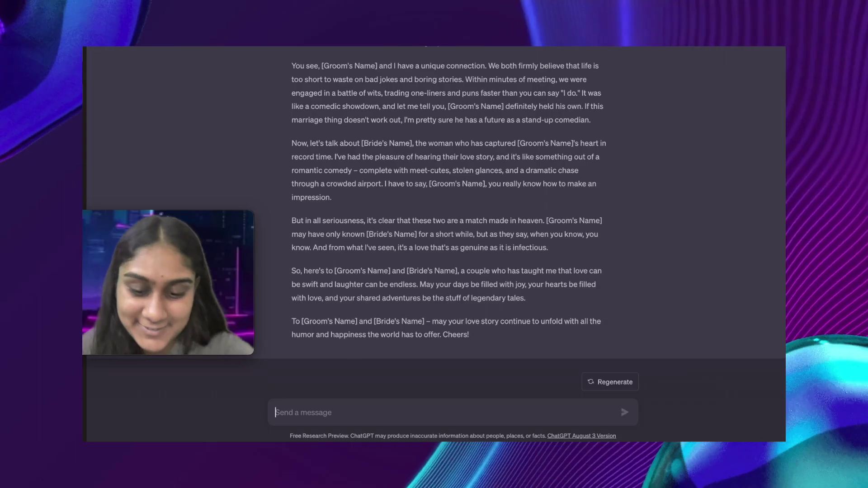
# - Send "Write an original song that involves aliens on the earth" in the same chat
pyautogui.write('Wr')
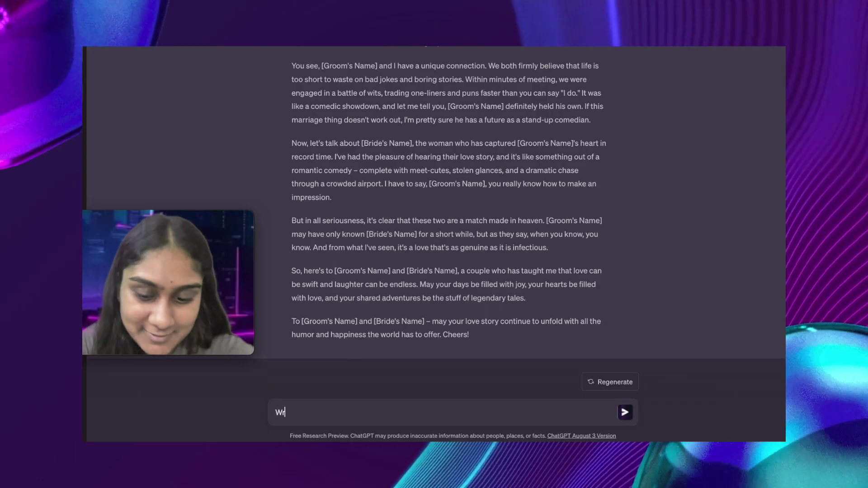
pyautogui.write('ite an original son')
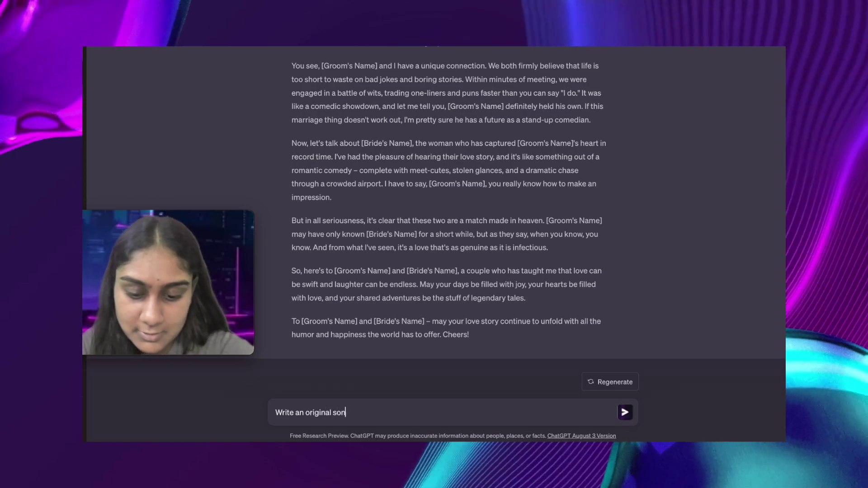
pyautogui.write('g that involves aliens on the e')
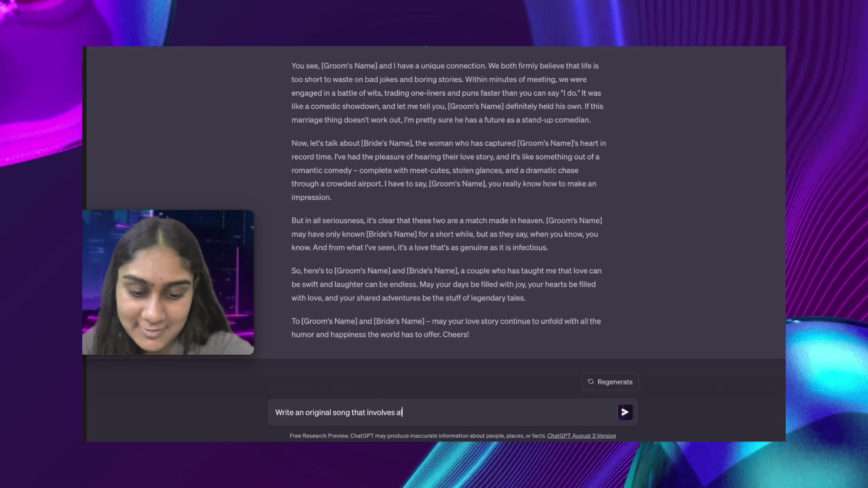
pyautogui.write('arth')
pyautogui.press('Return')
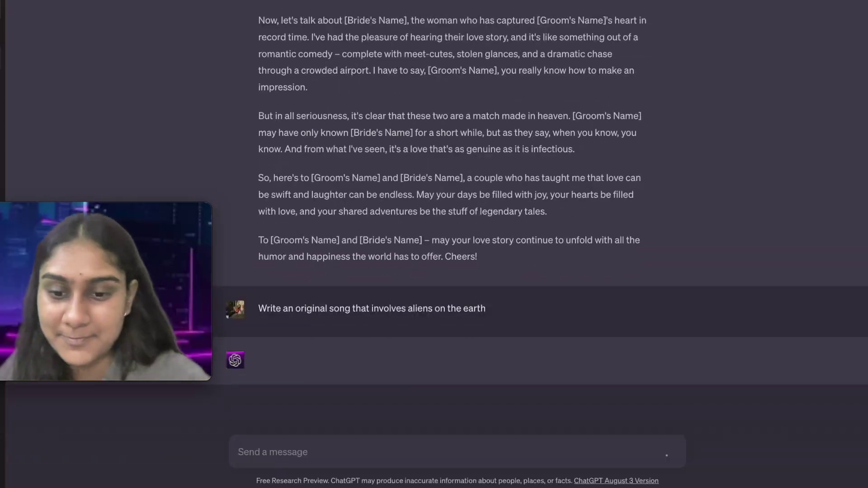